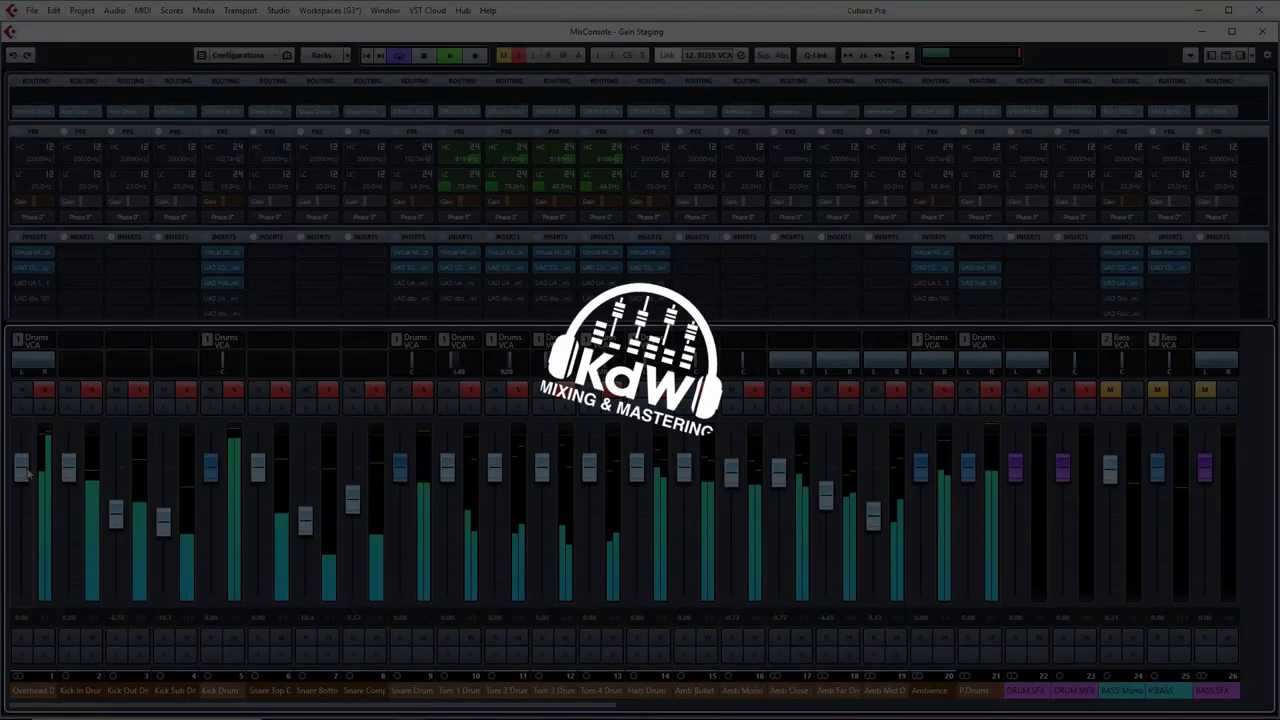
Step: Pull down the faders of channel 1 and the Kick Drum channel
drag(22, 466, 22, 535)
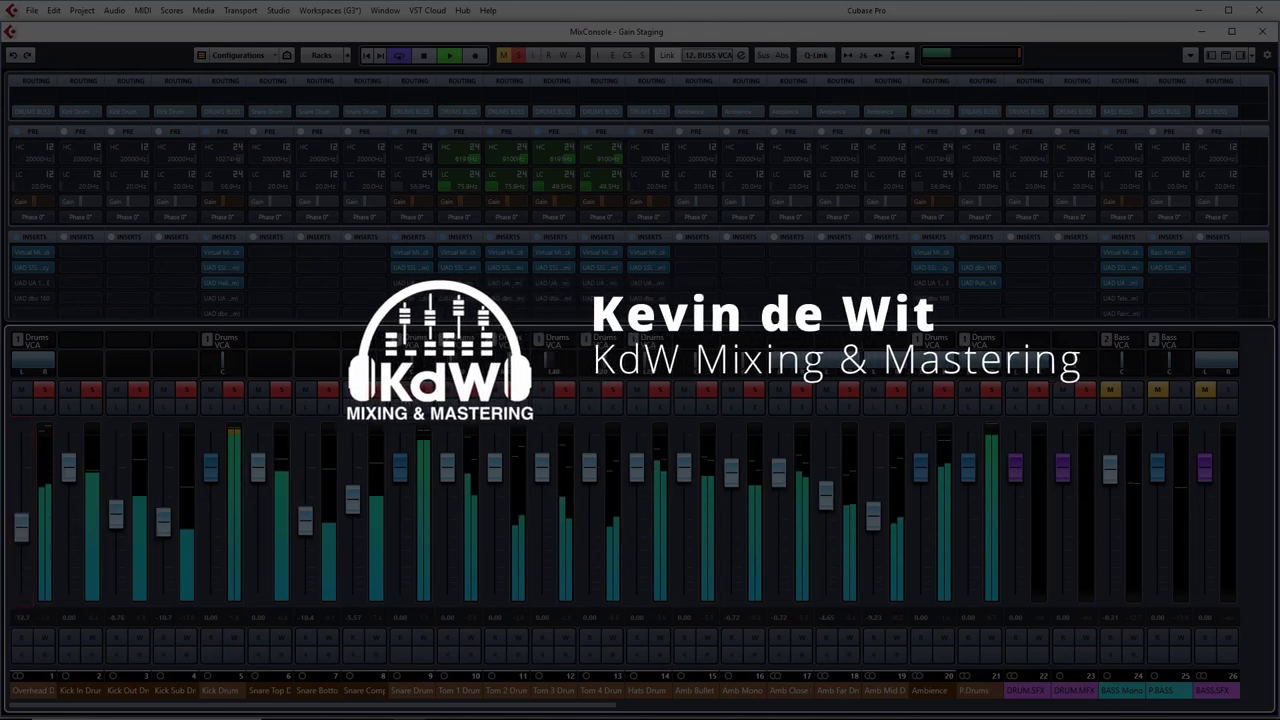
mouse_move(211, 468)
mouse_down()
mouse_move(211, 530)
mouse_move(211, 490)
mouse_up()
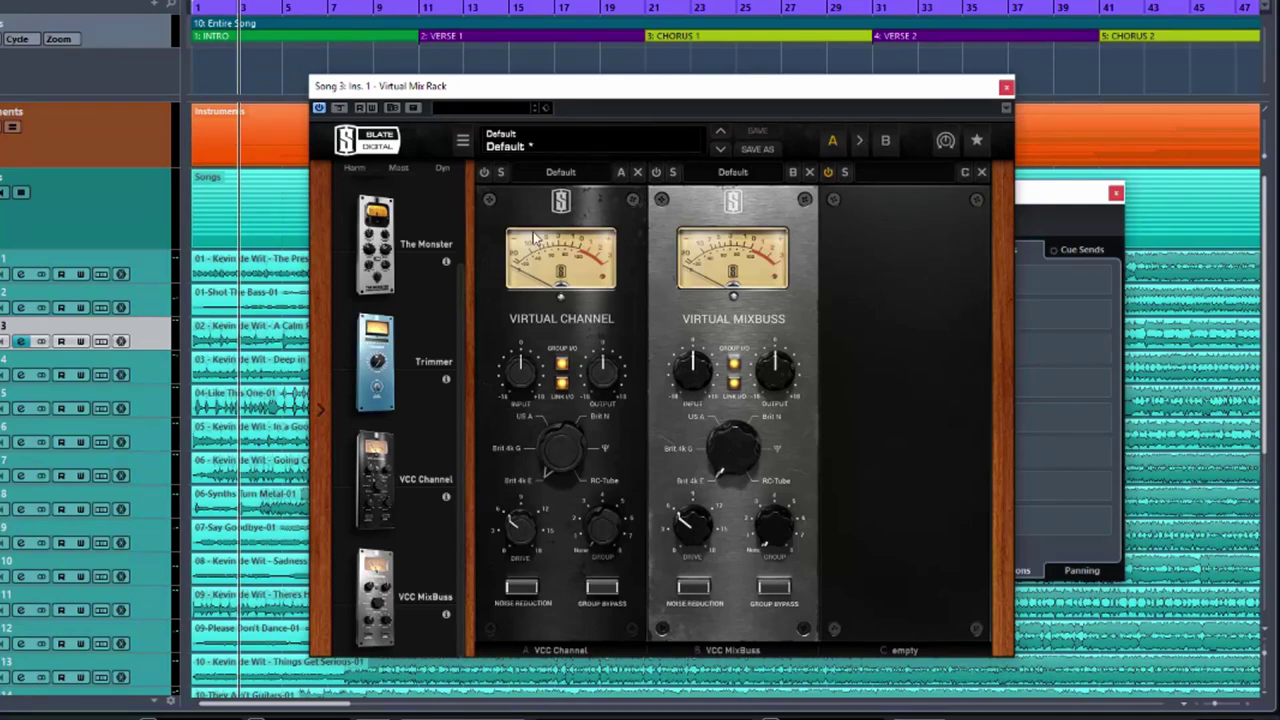
Step: Switch the VCC Channel and VCC MixBuss slot power buttons in and out to A/B the modules
click(484, 172)
click(484, 172)
click(656, 172)
click(656, 172)
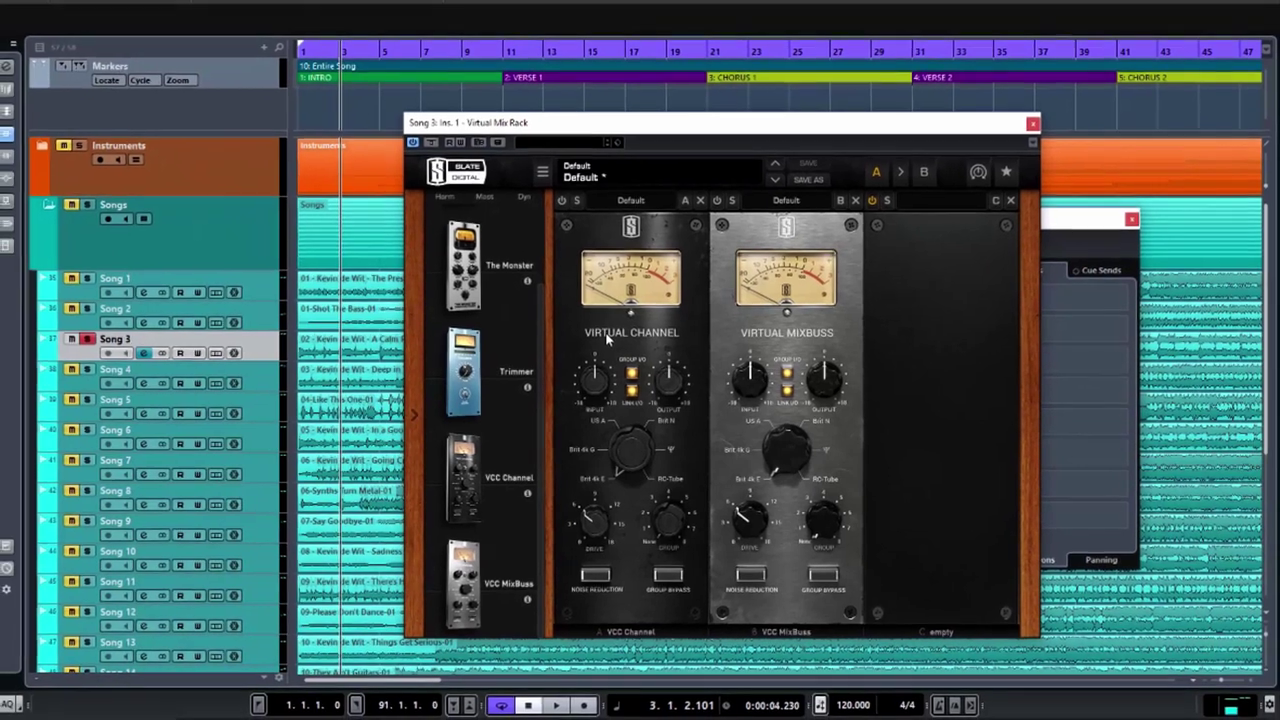
Step: Move the plugin window aside and bring Song 3's channel settings window forward
drag(552, 89, 16, 144)
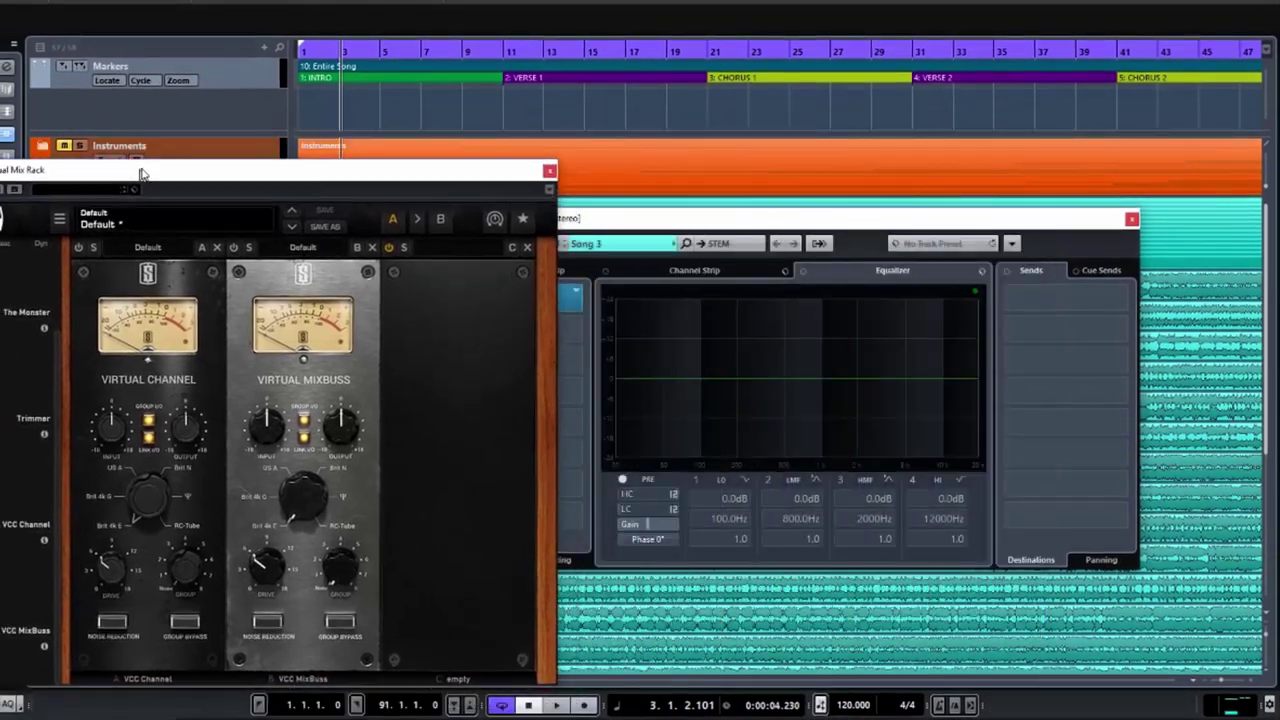
drag(141, 174, 143, 157)
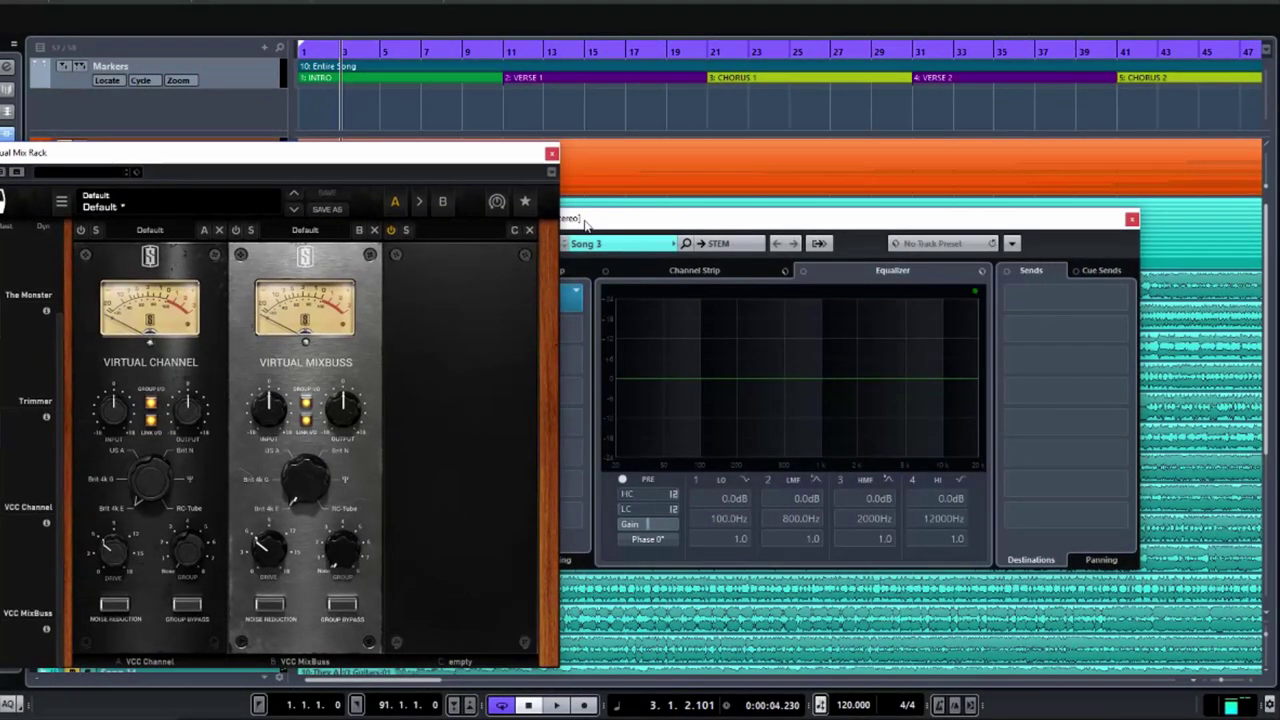
drag(585, 222, 700, 211)
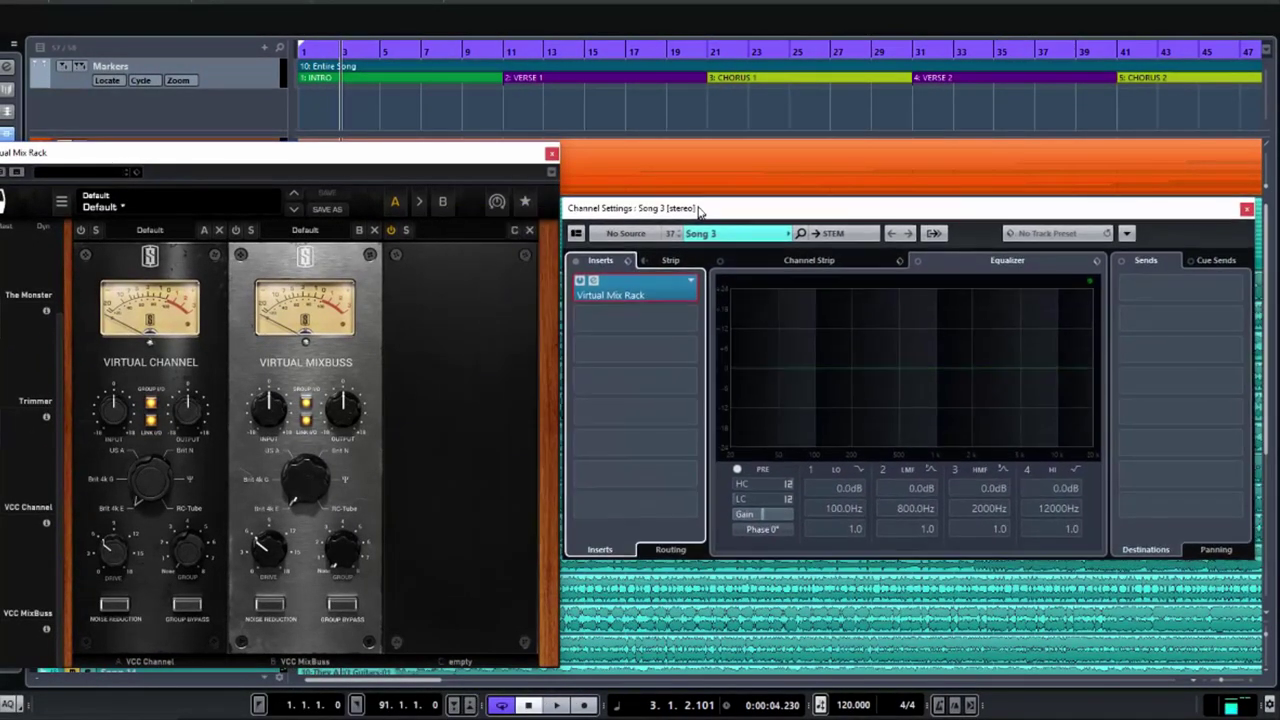
drag(522, 157, 524, 151)
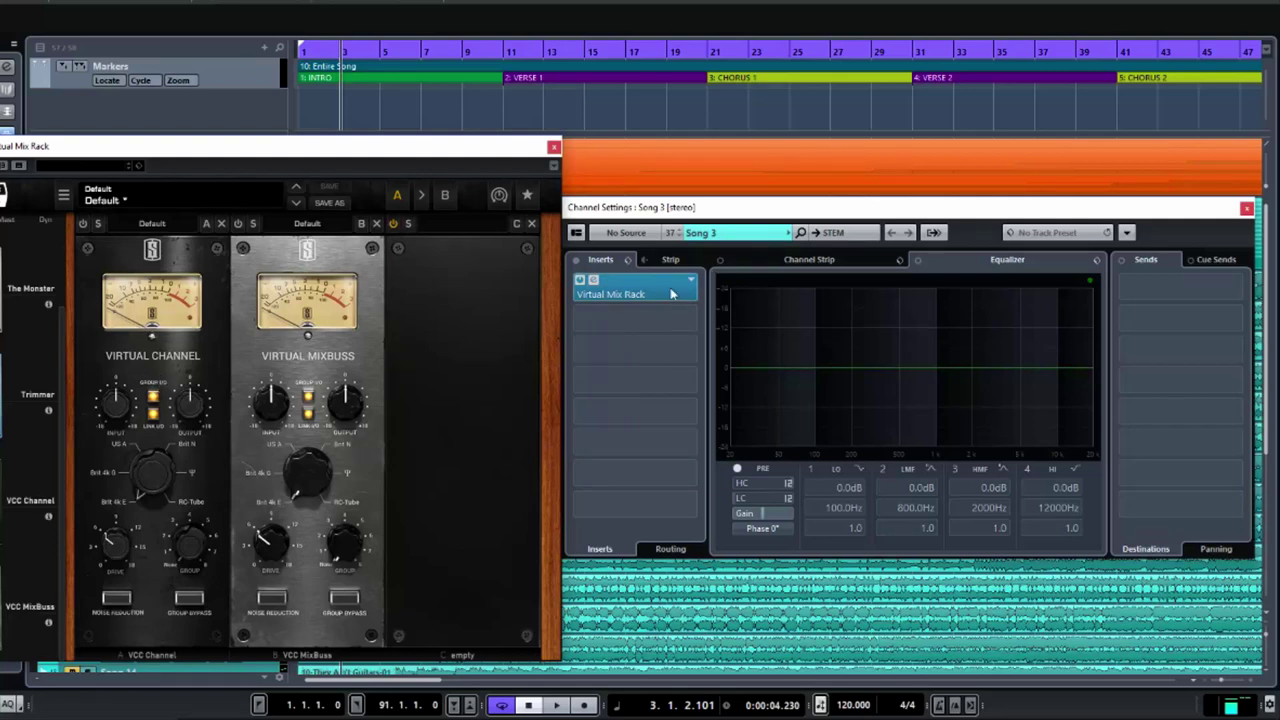
Step: Select Song 3's insert slot and shift the mix rack window to uncover its module browser
click(689, 318)
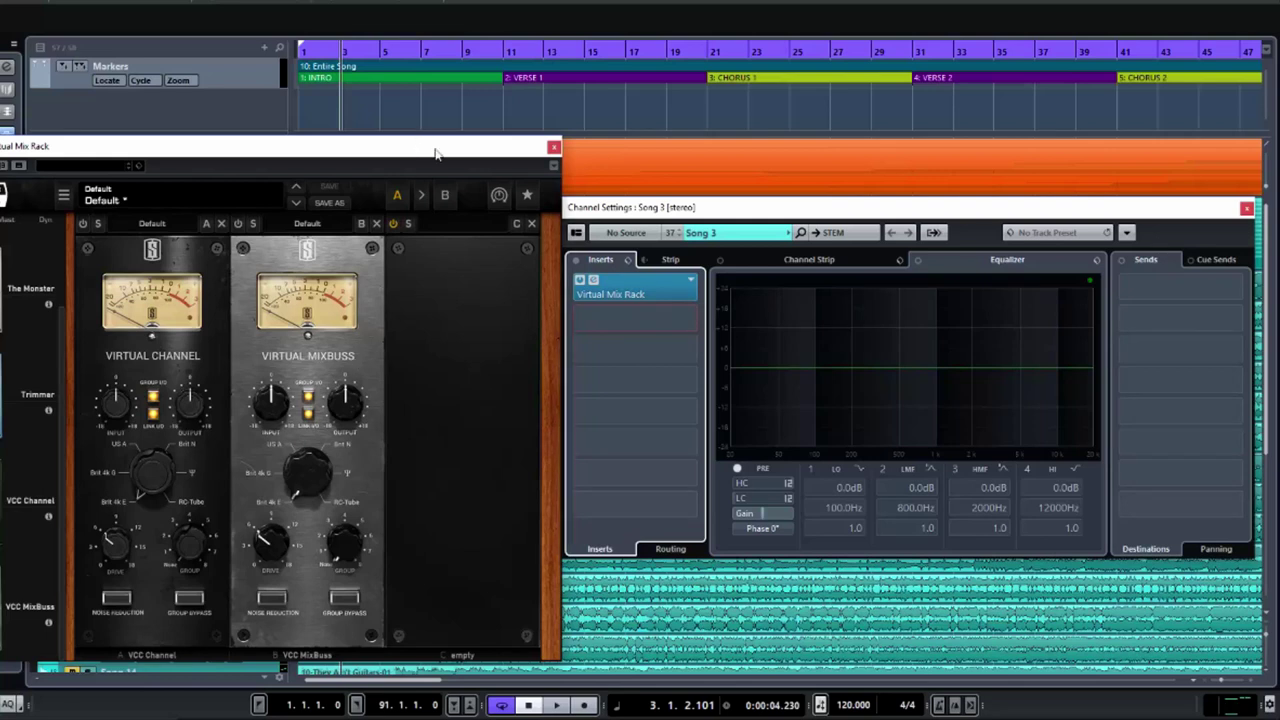
mouse_move(435, 153)
mouse_down()
mouse_move(513, 141)
mouse_move(446, 145)
mouse_up()
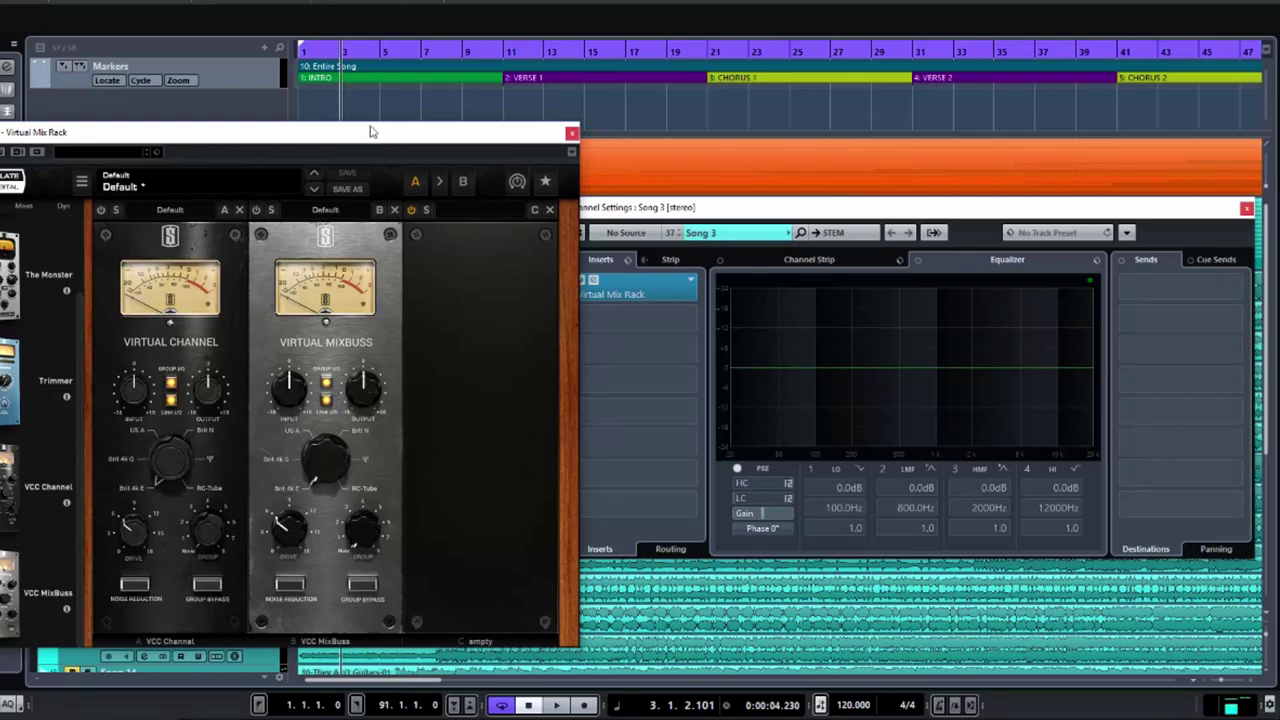
drag(371, 134, 353, 133)
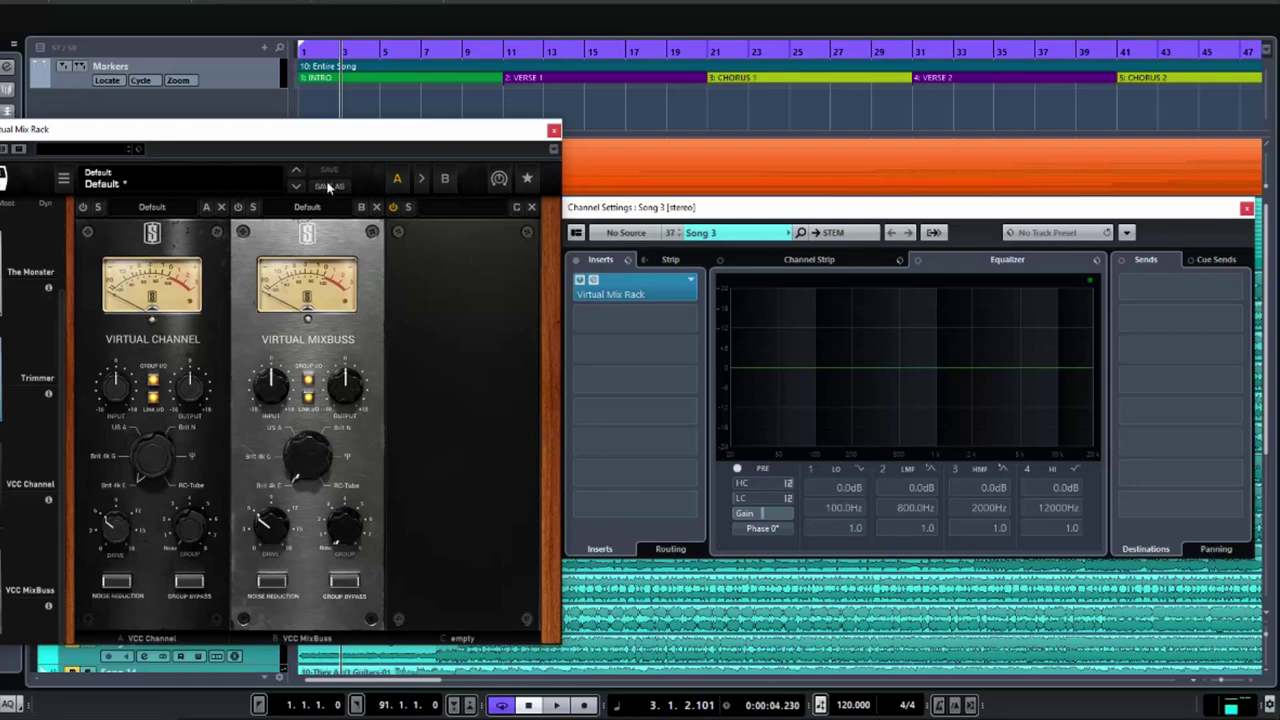
drag(330, 140, 744, 144)
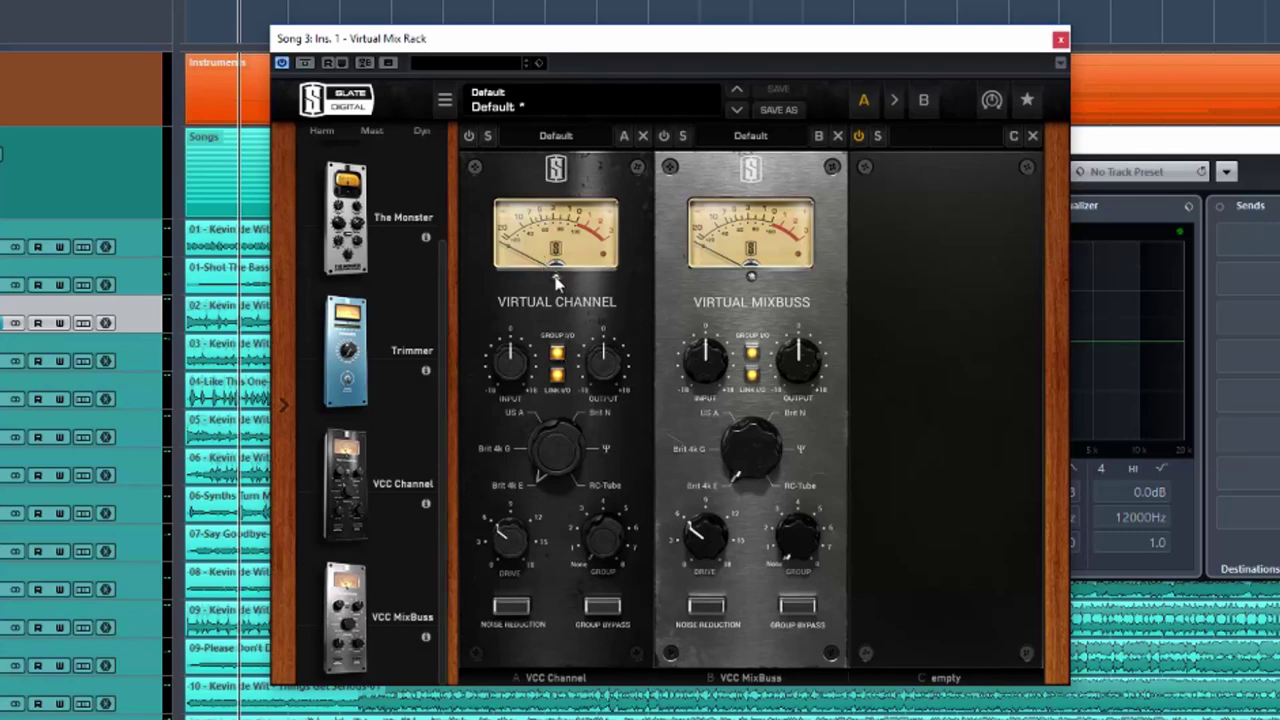
mouse_move(557, 283)
mouse_move(507, 364)
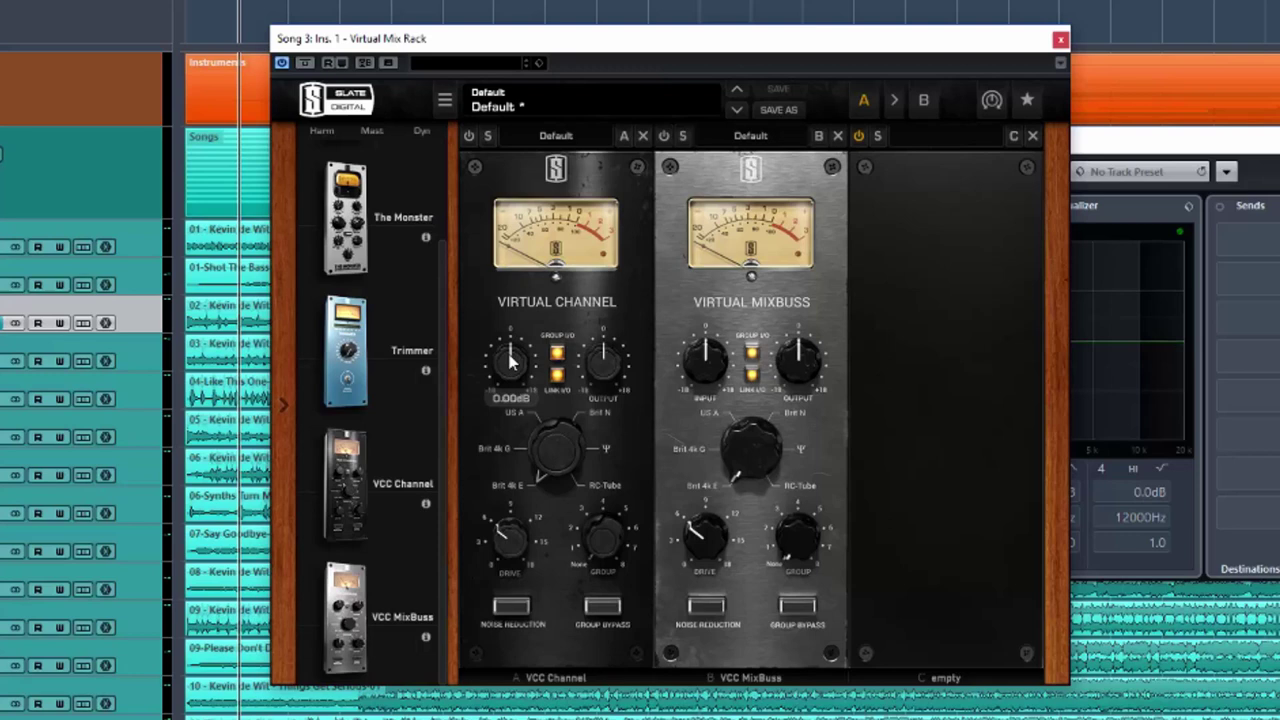
drag(511, 356, 513, 314)
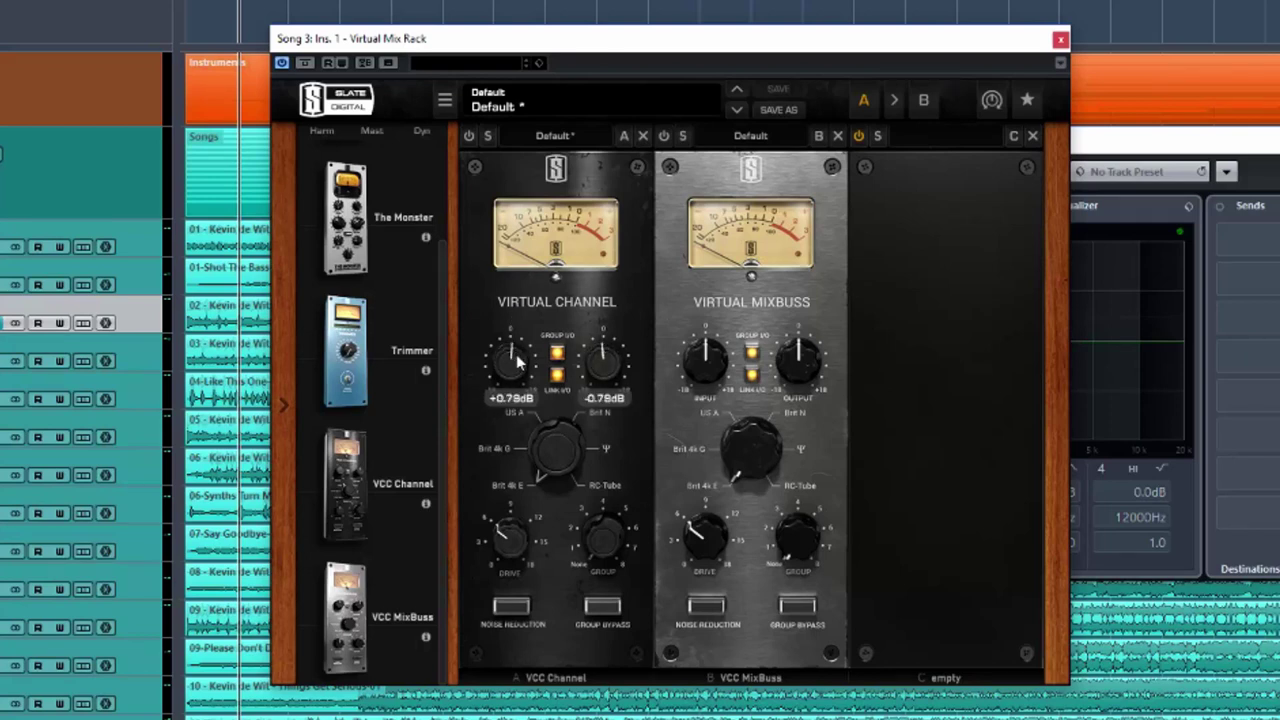
double_click(512, 358)
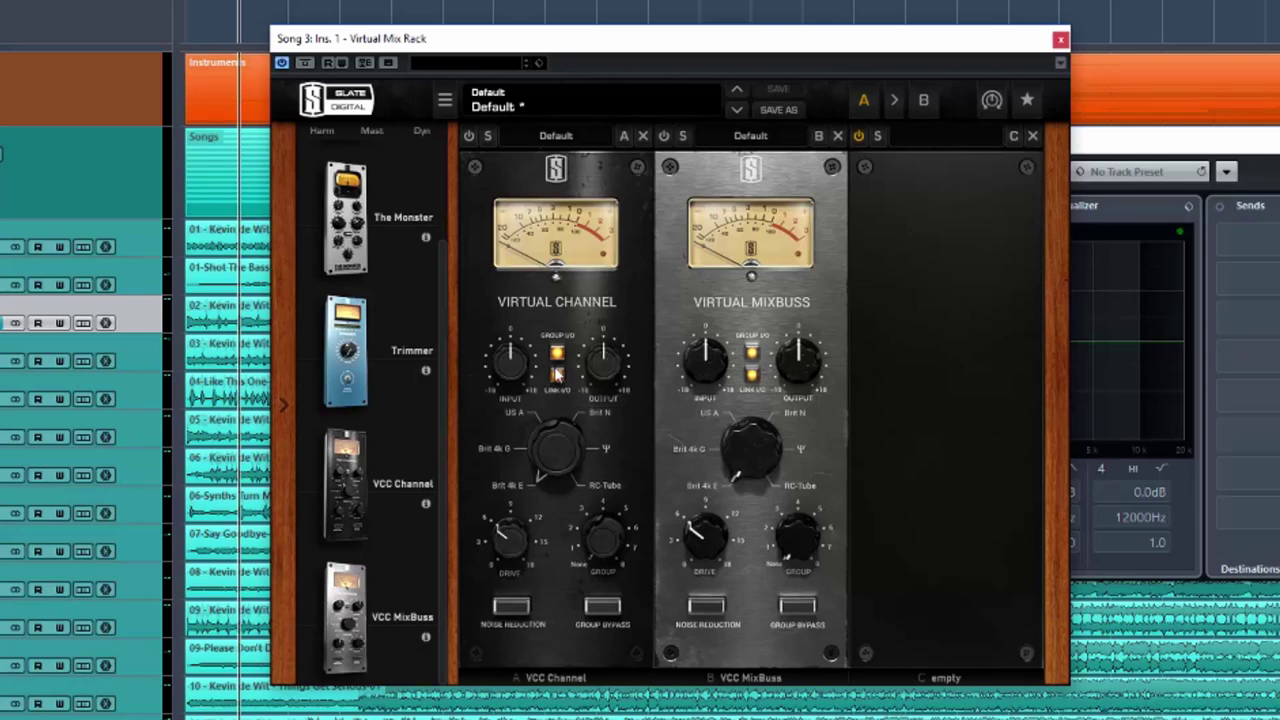
drag(506, 360, 502, 402)
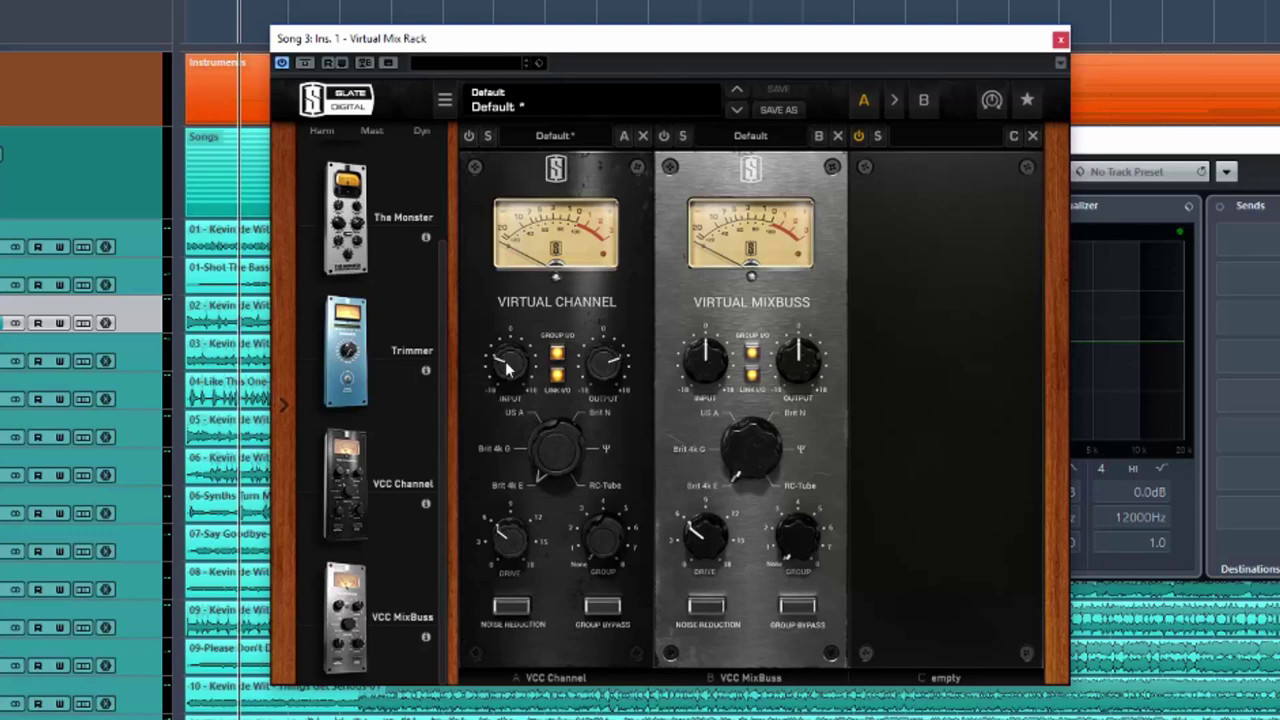
drag(507, 368, 522, 324)
click(557, 374)
mouse_move(509, 362)
mouse_down()
mouse_move(510, 420)
mouse_move(512, 362)
mouse_up()
mouse_move(603, 362)
mouse_move(603, 362)
mouse_down()
mouse_move(606, 340)
mouse_move(600, 358)
mouse_up()
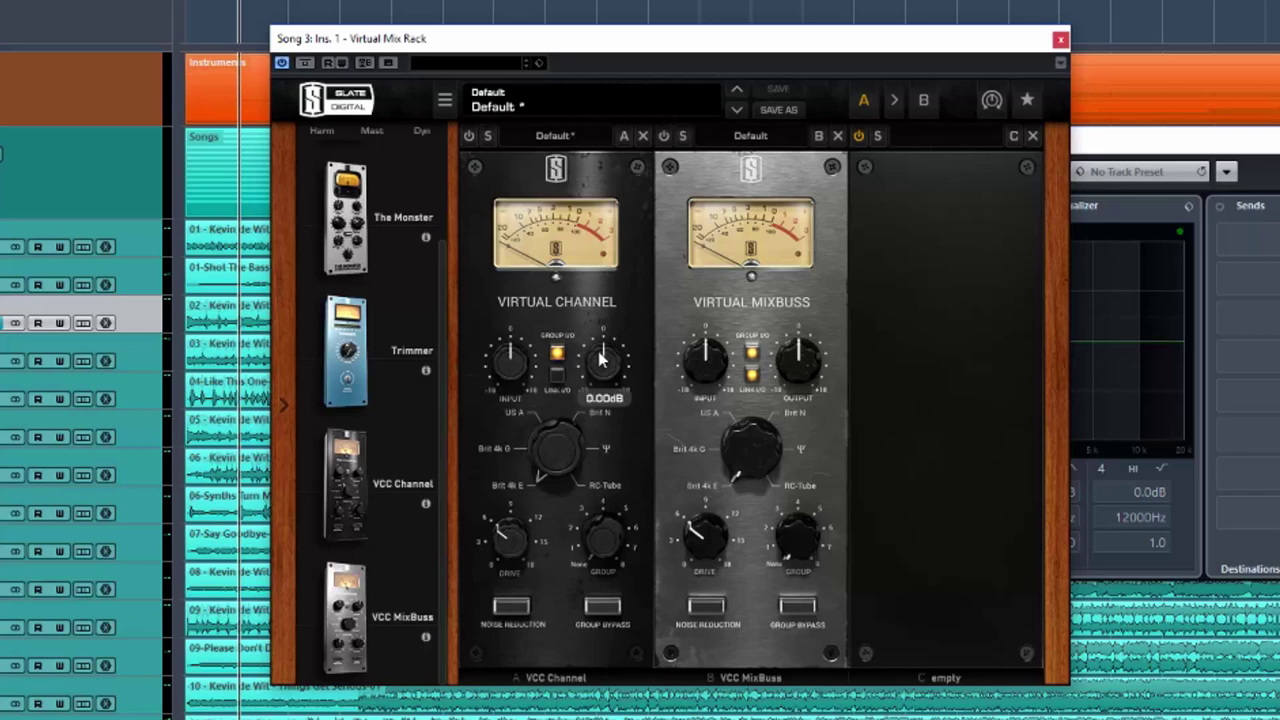
mouse_move(511, 364)
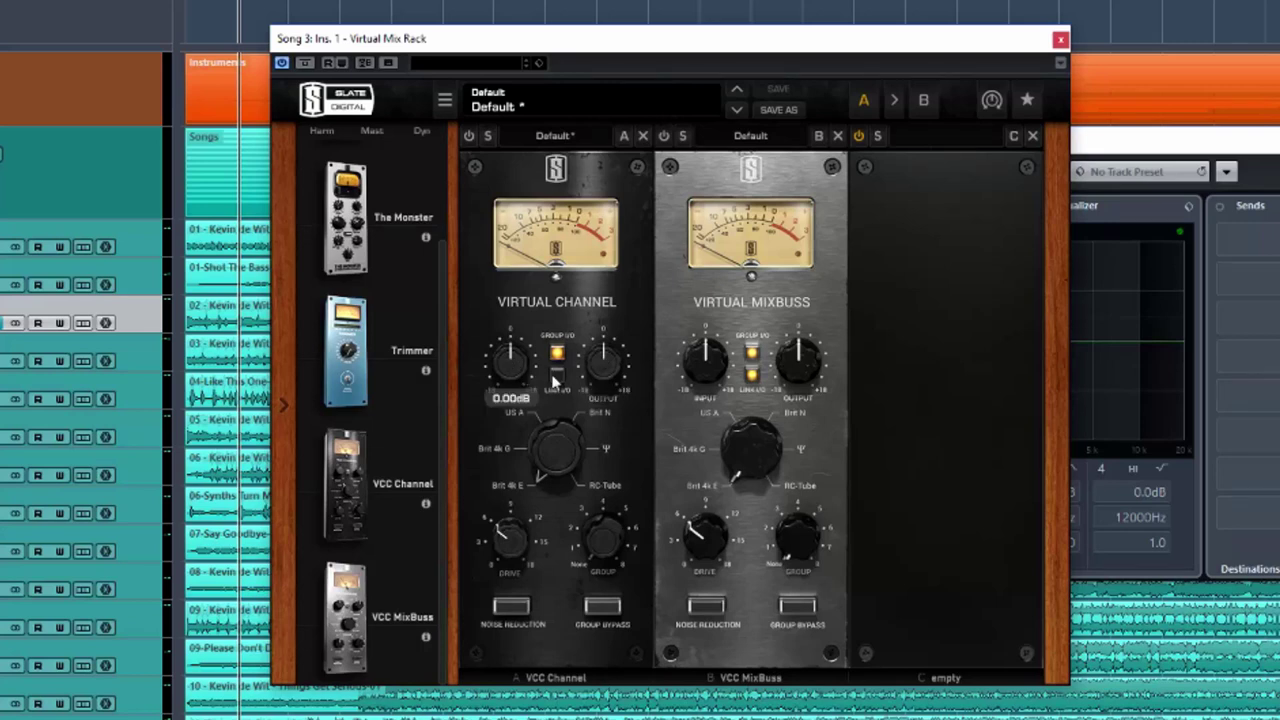
click(555, 376)
mouse_move(503, 535)
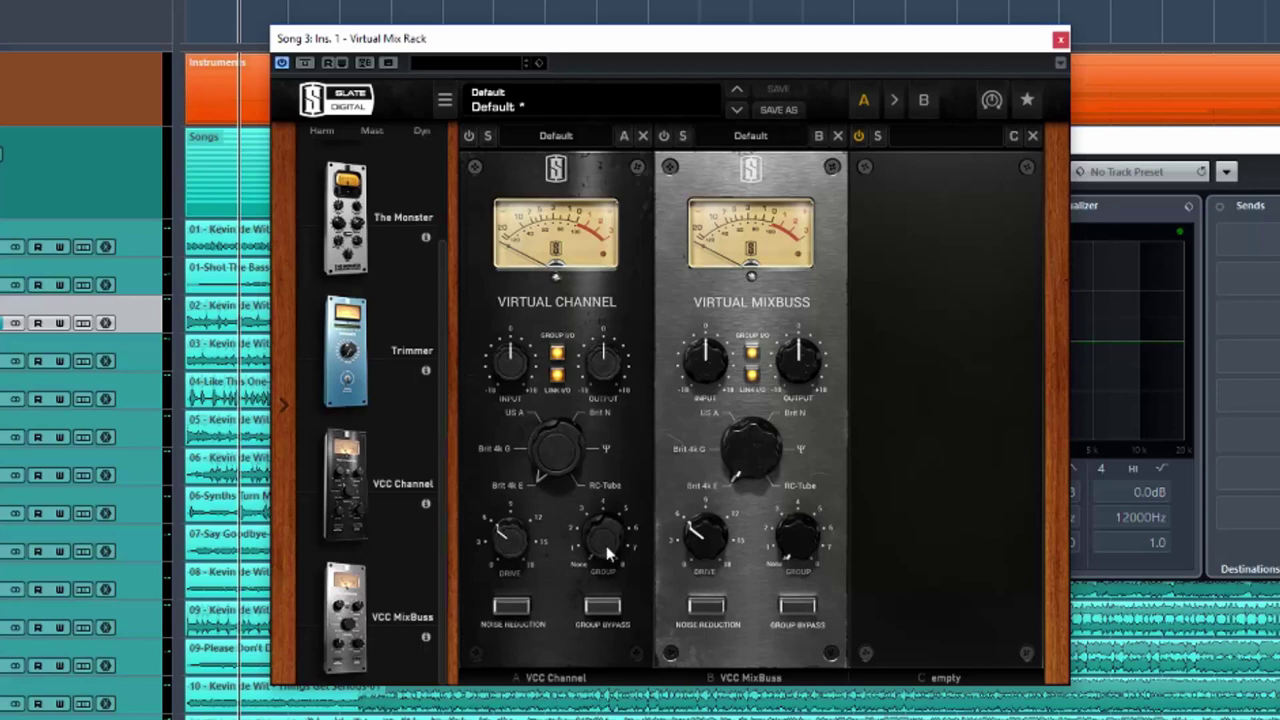
Step: Engage Noise Reduction on the VCC Channel module so it lights orange
mouse_move(607, 546)
click(507, 608)
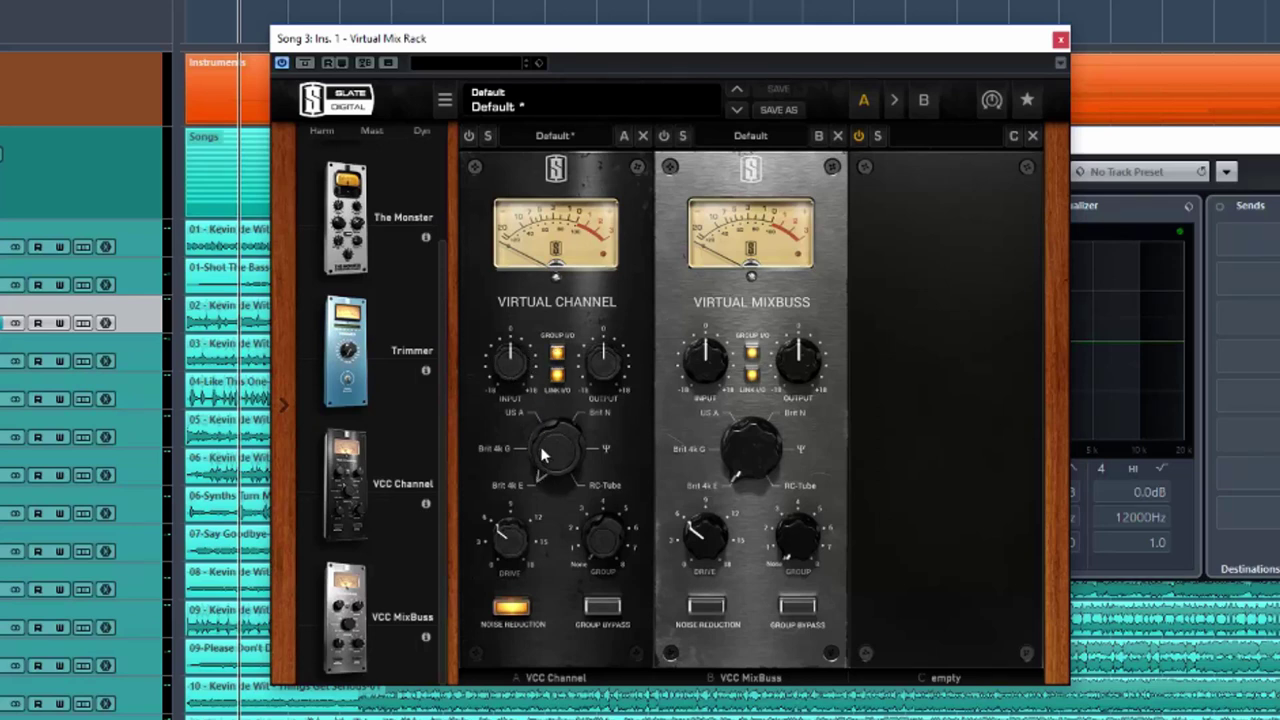
mouse_move(535, 421)
mouse_down()
mouse_move(550, 440)
mouse_move(545, 493)
mouse_up()
mouse_move(513, 524)
mouse_move(546, 467)
mouse_down()
mouse_move(542, 423)
mouse_move(561, 476)
mouse_up()
mouse_move(752, 277)
mouse_move(611, 543)
drag(573, 44, 590, 20)
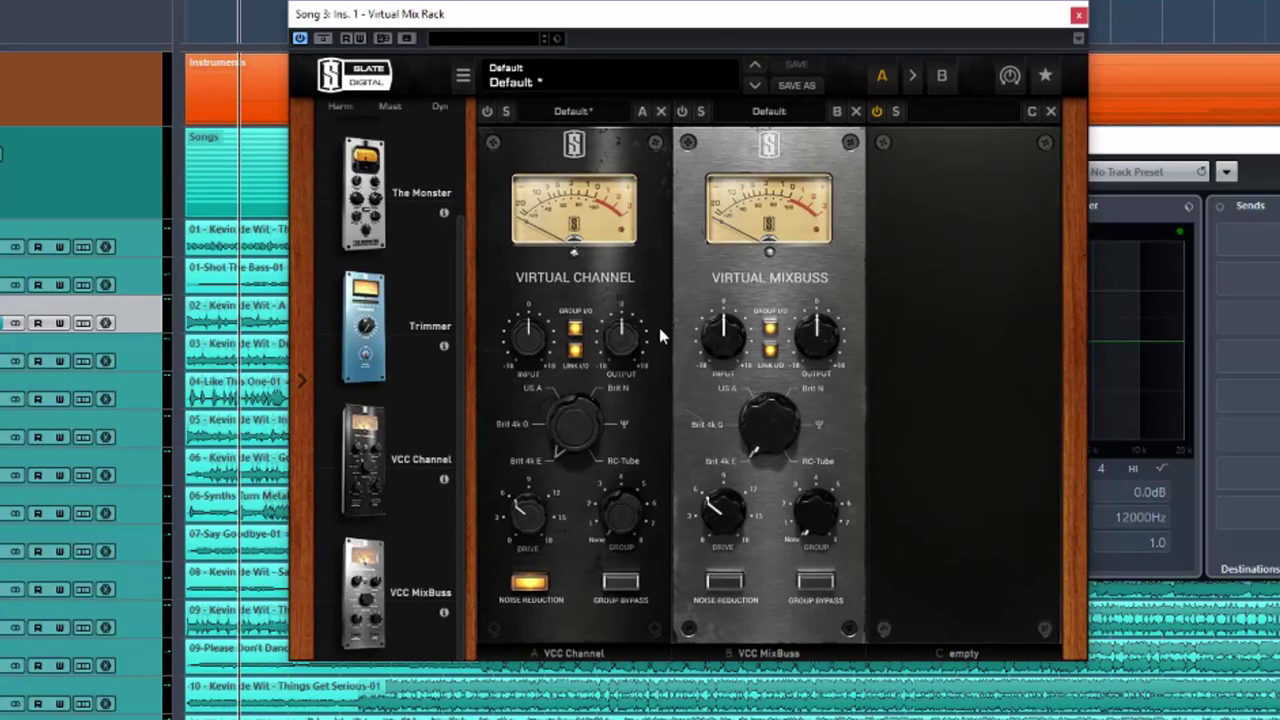
drag(636, 27, 636, 34)
mouse_move(630, 533)
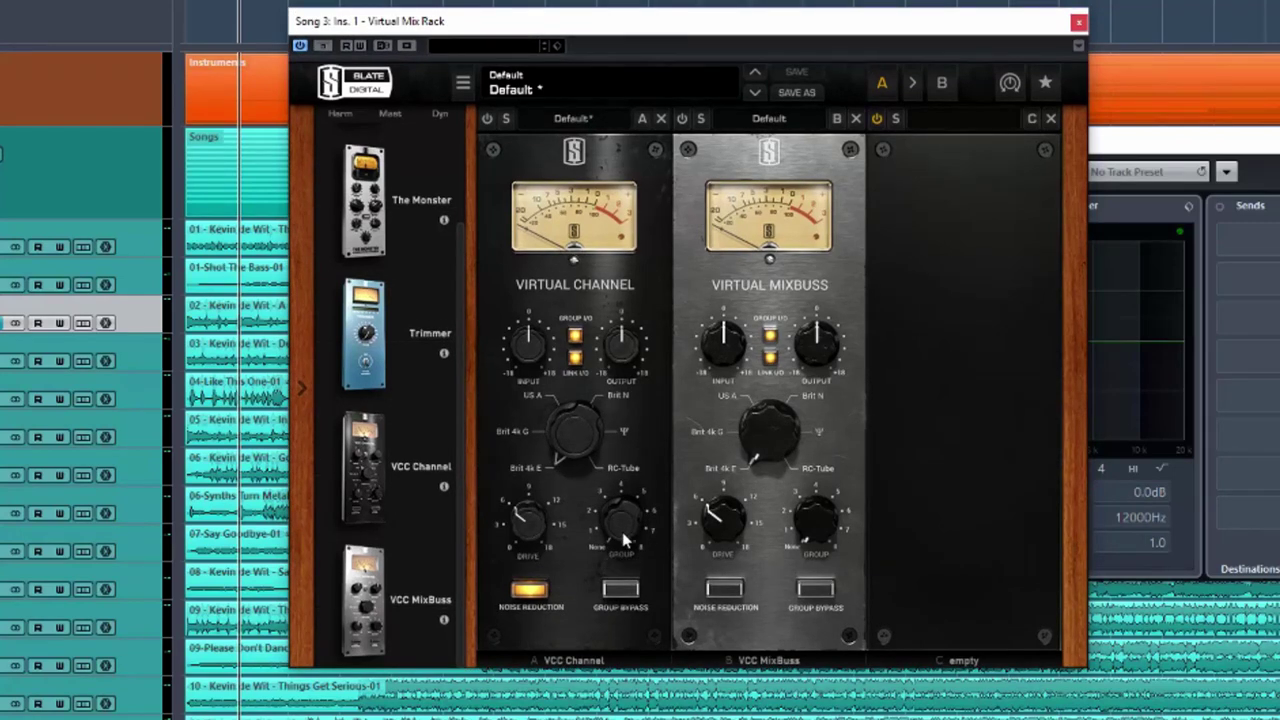
Step: Set GROUP to 1 on Virtual Channel and Virtual MixBuss, then sweep the console from US A to RC-Tube
drag(621, 530, 613, 504)
drag(808, 537, 799, 508)
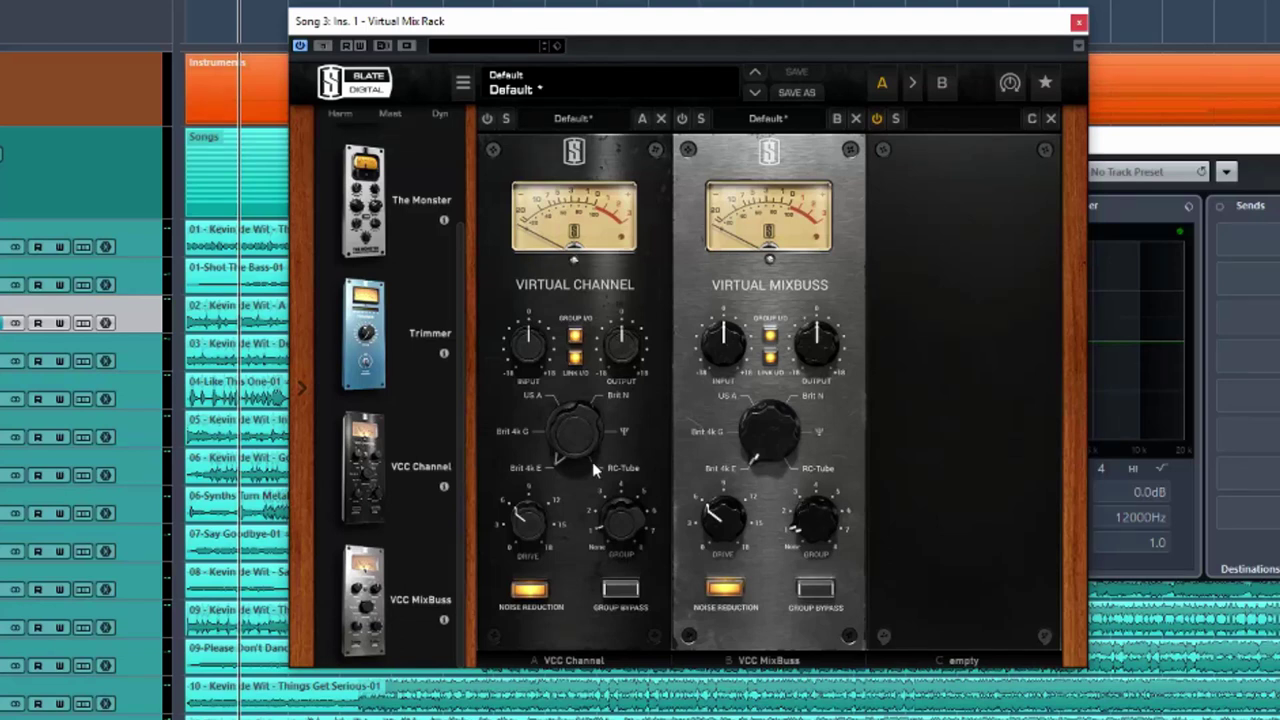
drag(569, 459, 561, 409)
drag(570, 357, 595, 580)
click(619, 592)
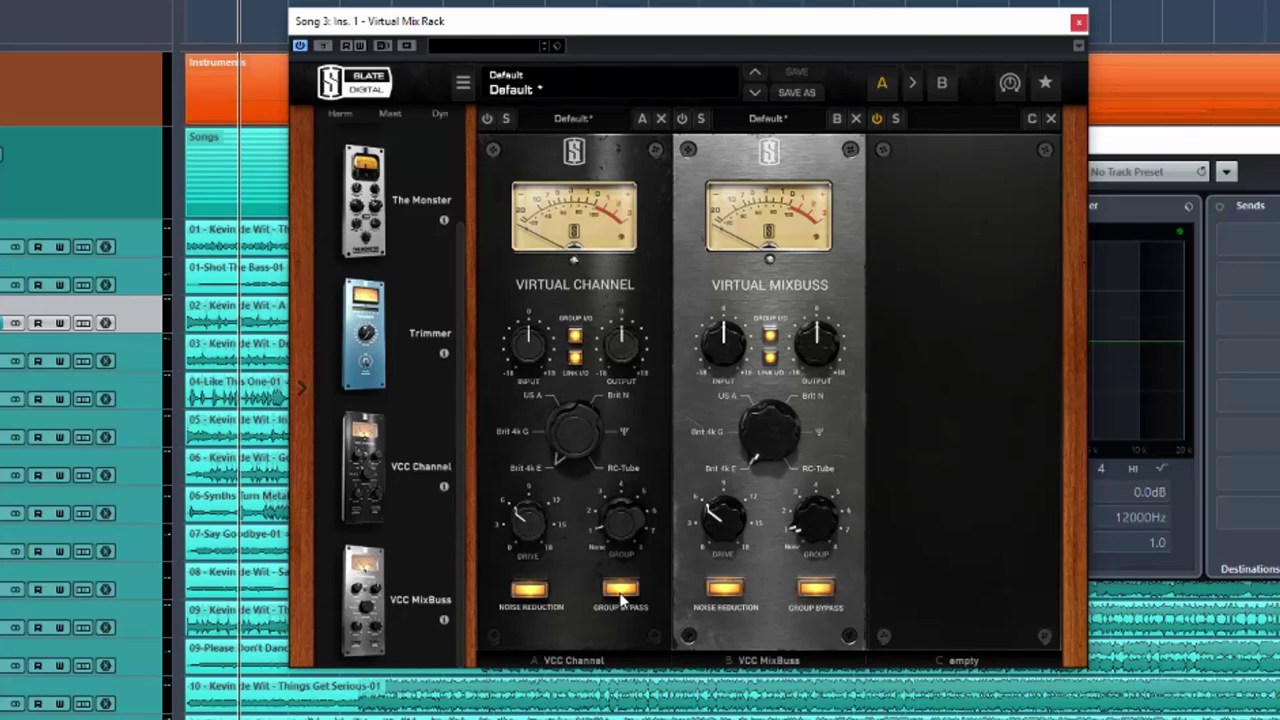
click(620, 594)
drag(543, 526, 517, 523)
mouse_move(527, 340)
mouse_down()
mouse_move(534, 271)
mouse_move(527, 348)
mouse_up()
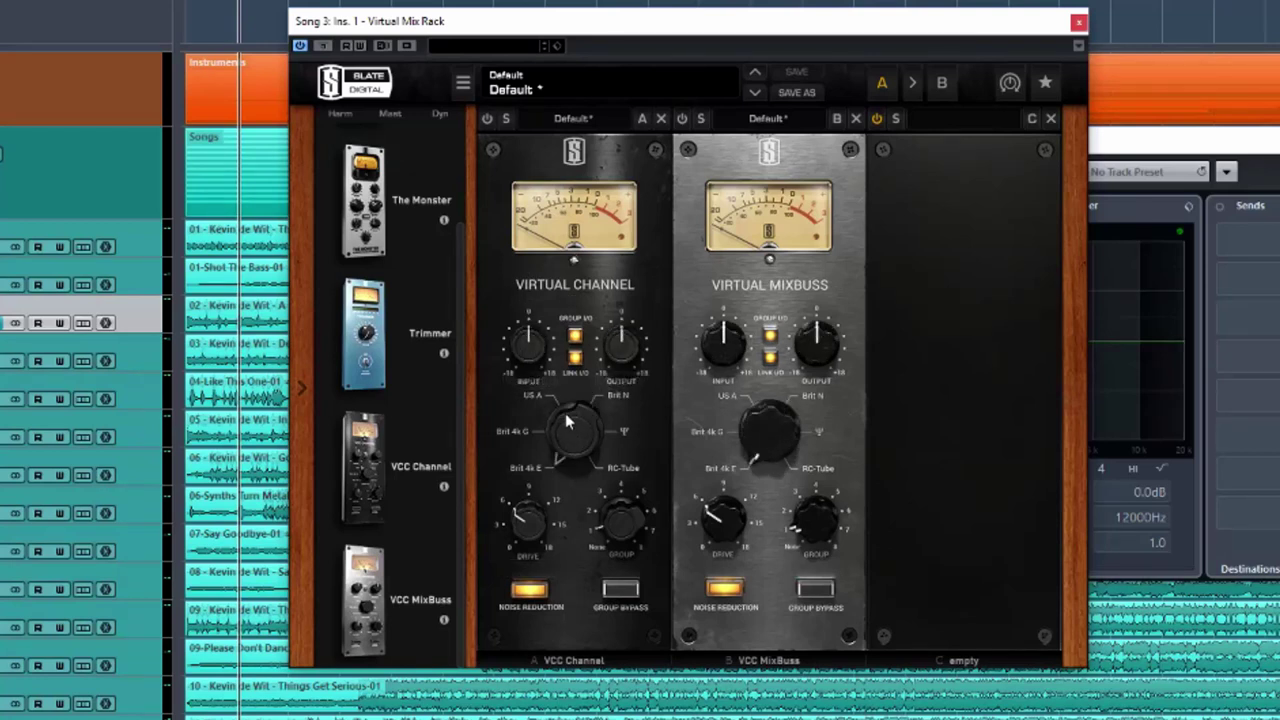
mouse_move(565, 420)
mouse_down()
mouse_move(566, 400)
mouse_move(571, 423)
mouse_up()
drag(524, 527, 528, 530)
Step: Unlink the Virtual Channel I/O, move the input from -16.1 dB to -5.67 dB, then relink I/O
click(576, 337)
drag(545, 347, 546, 425)
drag(542, 352, 540, 272)
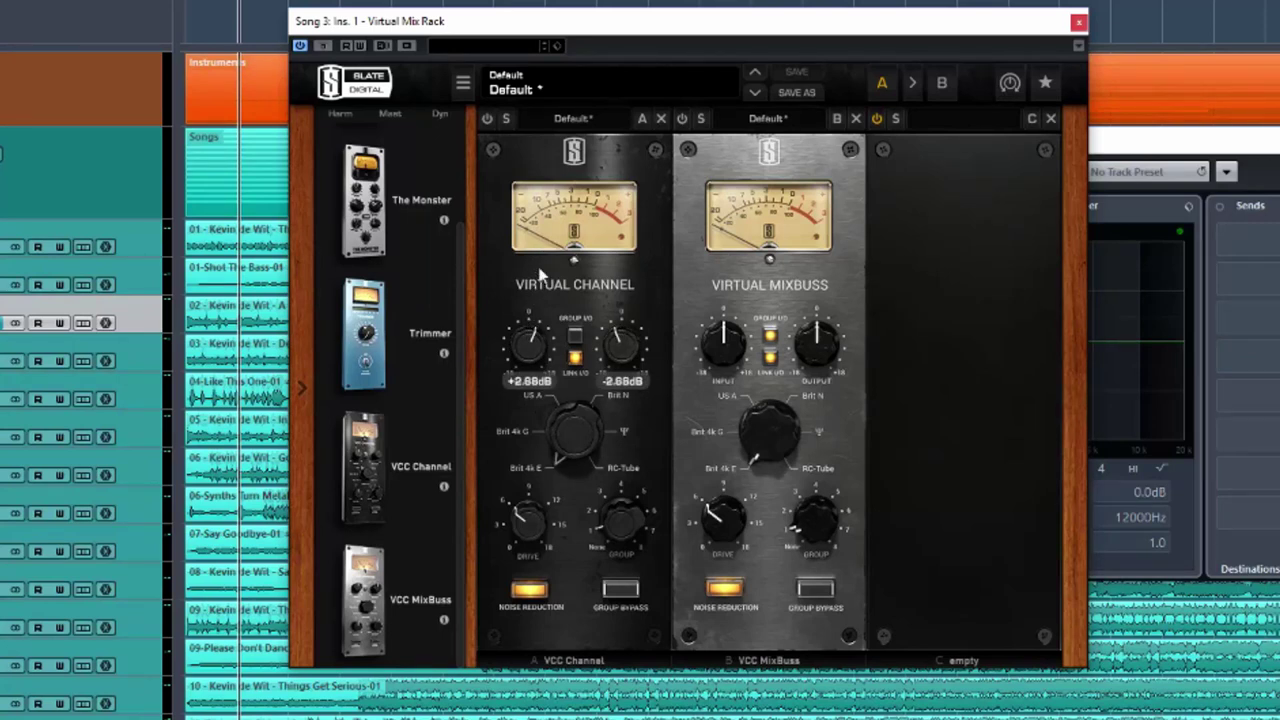
click(576, 338)
Step: Step the Virtual Channel's GROUP knob through groups 2, 3 and 4, then set it to None
scroll(531, 344, down, 5)
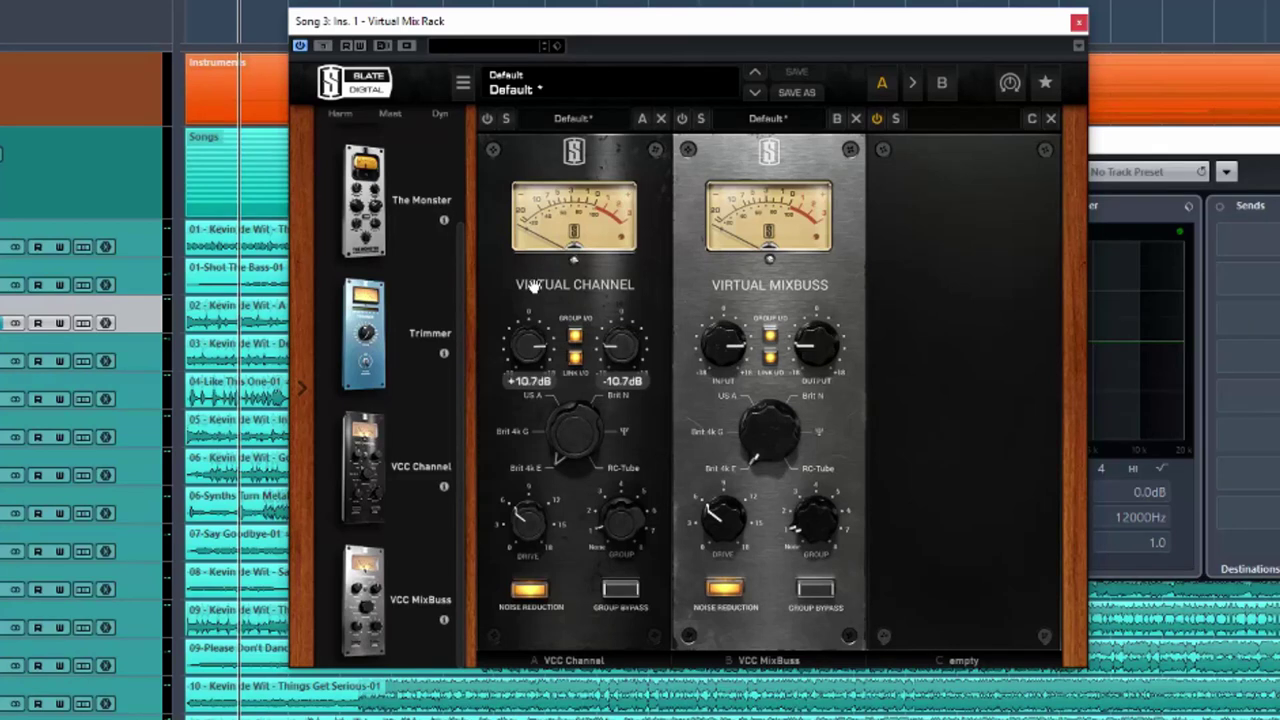
scroll(536, 342, up, 5)
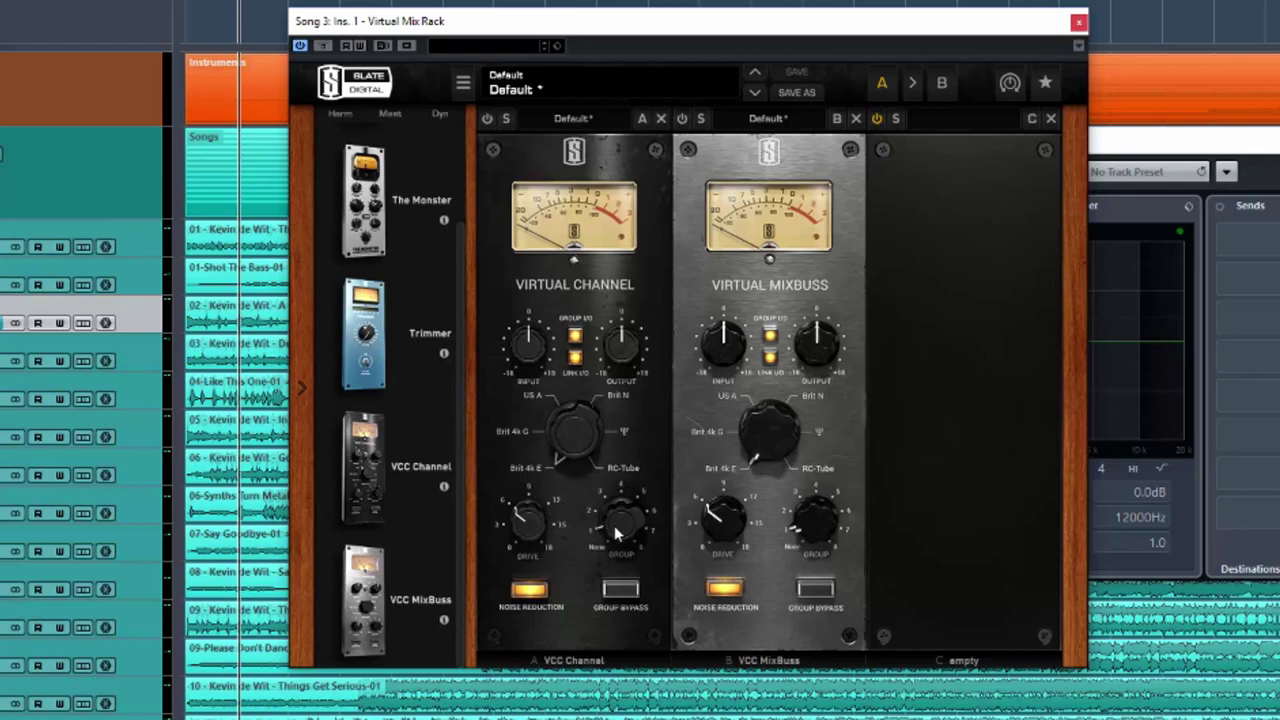
drag(614, 530, 613, 490)
drag(607, 520, 617, 499)
drag(615, 513, 618, 503)
drag(624, 578, 625, 596)
Step: Reset the Virtual Channel input/output to 0.00 dB and set the Virtual MixBuss group to None
mouse_move(549, 367)
drag(535, 346, 533, 370)
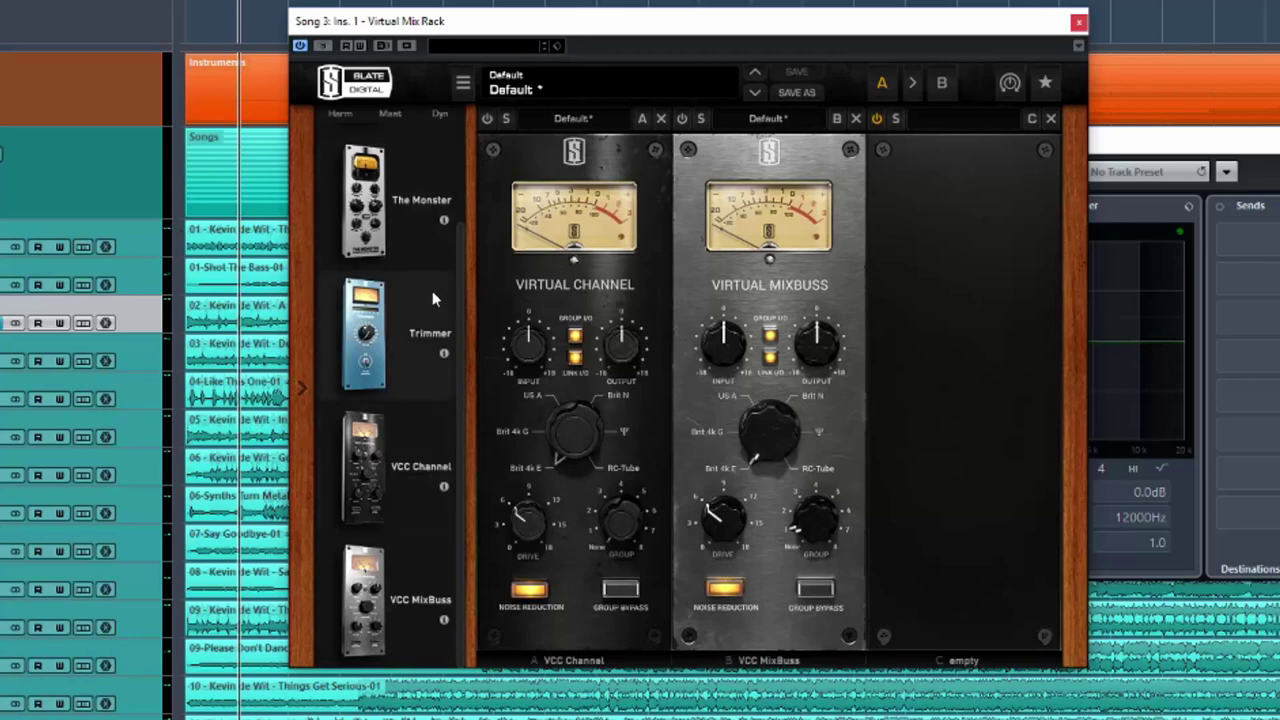
drag(566, 440, 592, 430)
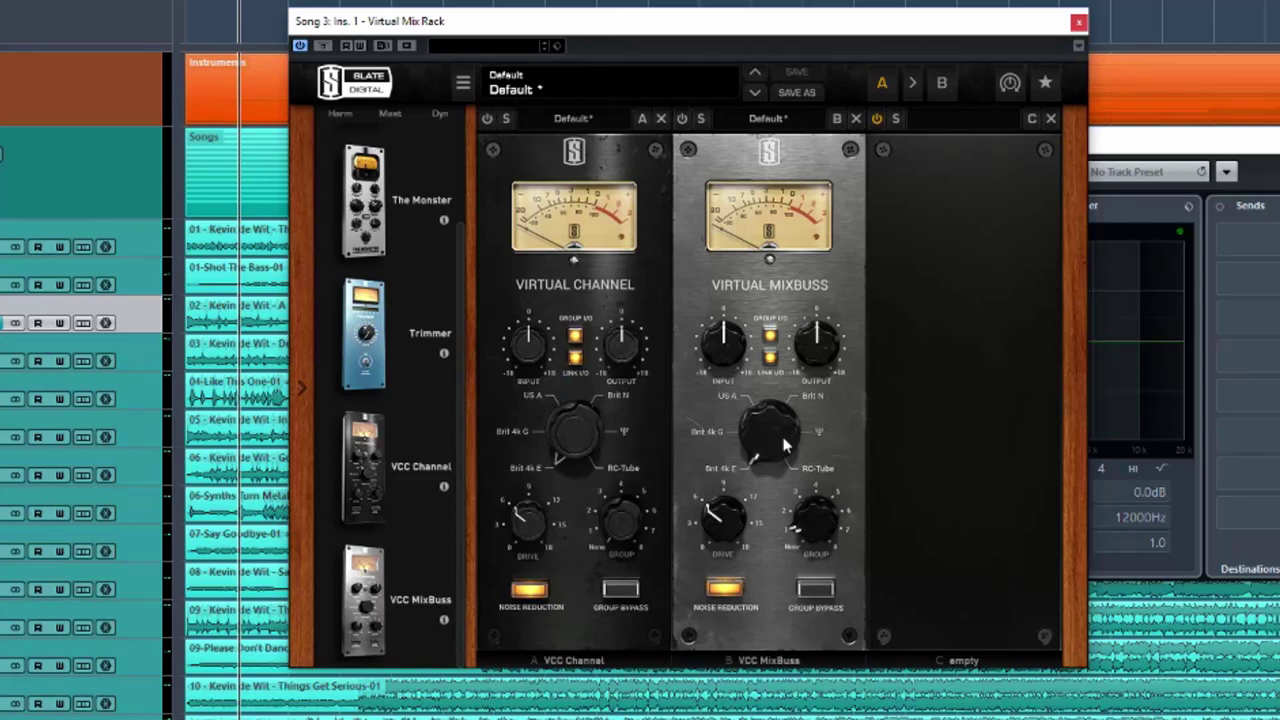
drag(815, 511, 820, 551)
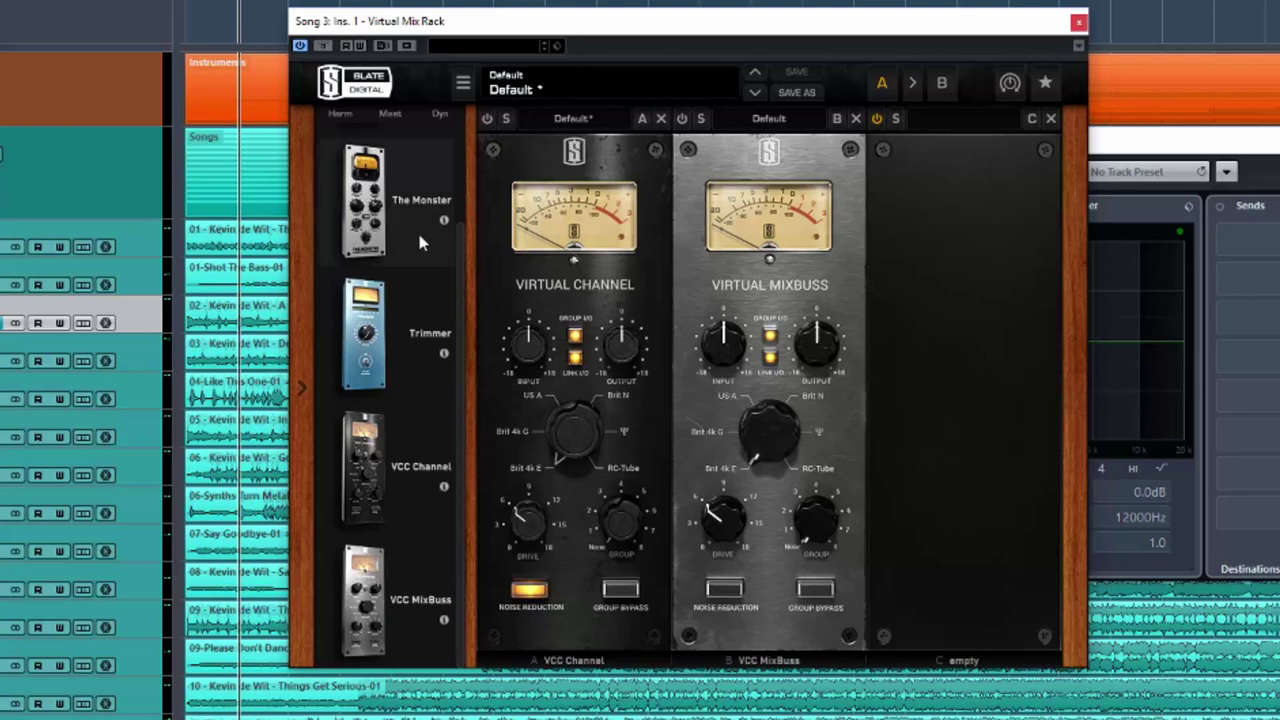
Step: Nudge the Virtual Mix Rack plugin window a little right and down by its title bar
drag(506, 146, 576, 180)
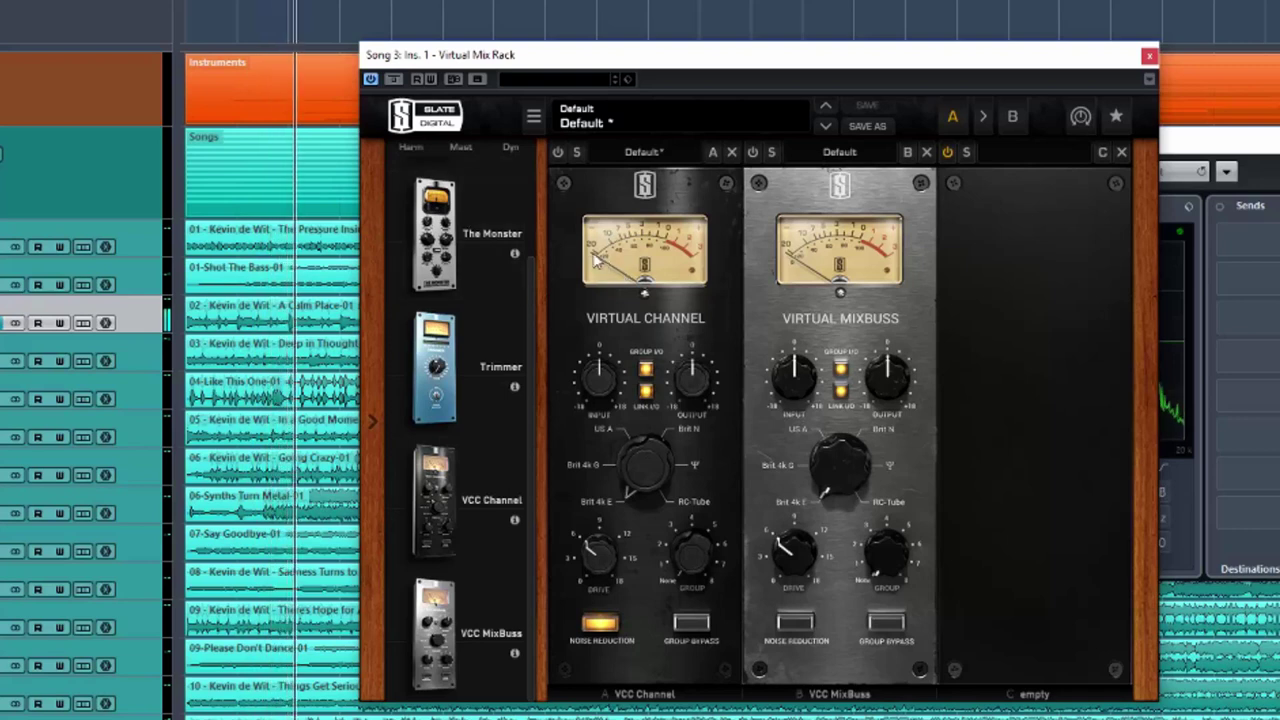
Step: Power slot A back on, trim the Virtual Channel input down slightly, and toggle noise reduction off and on
click(557, 153)
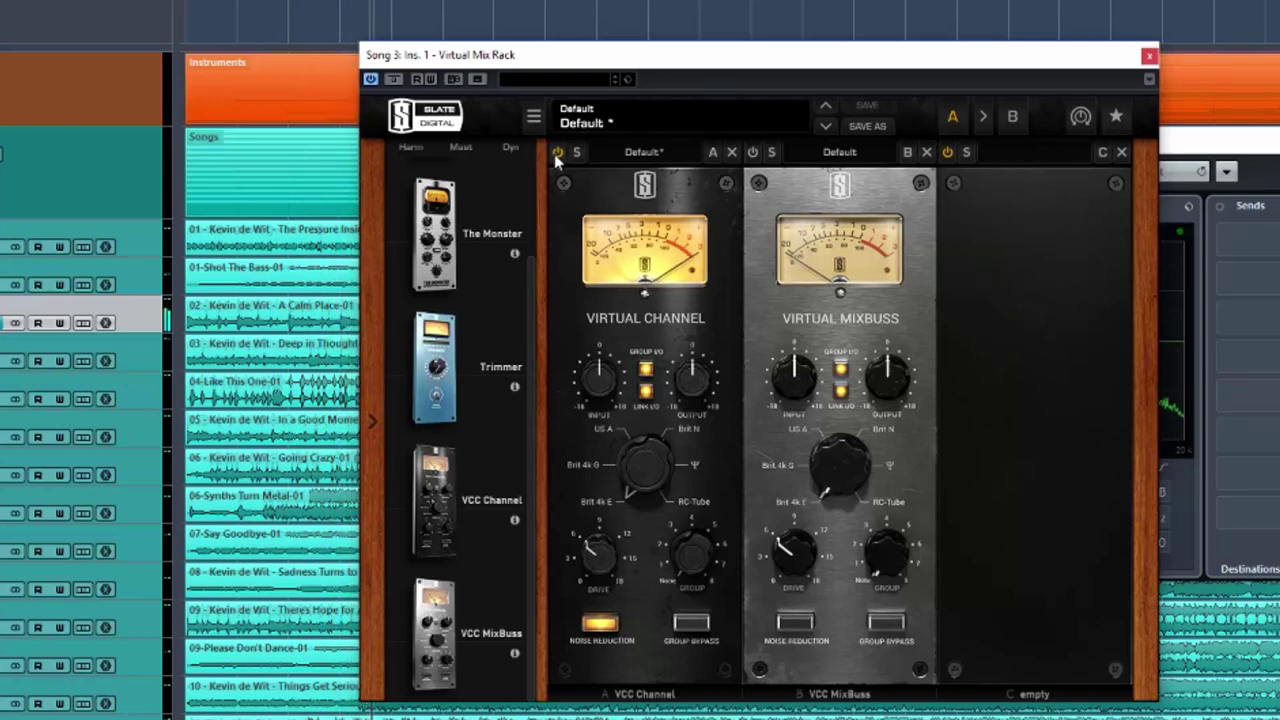
drag(598, 378, 598, 405)
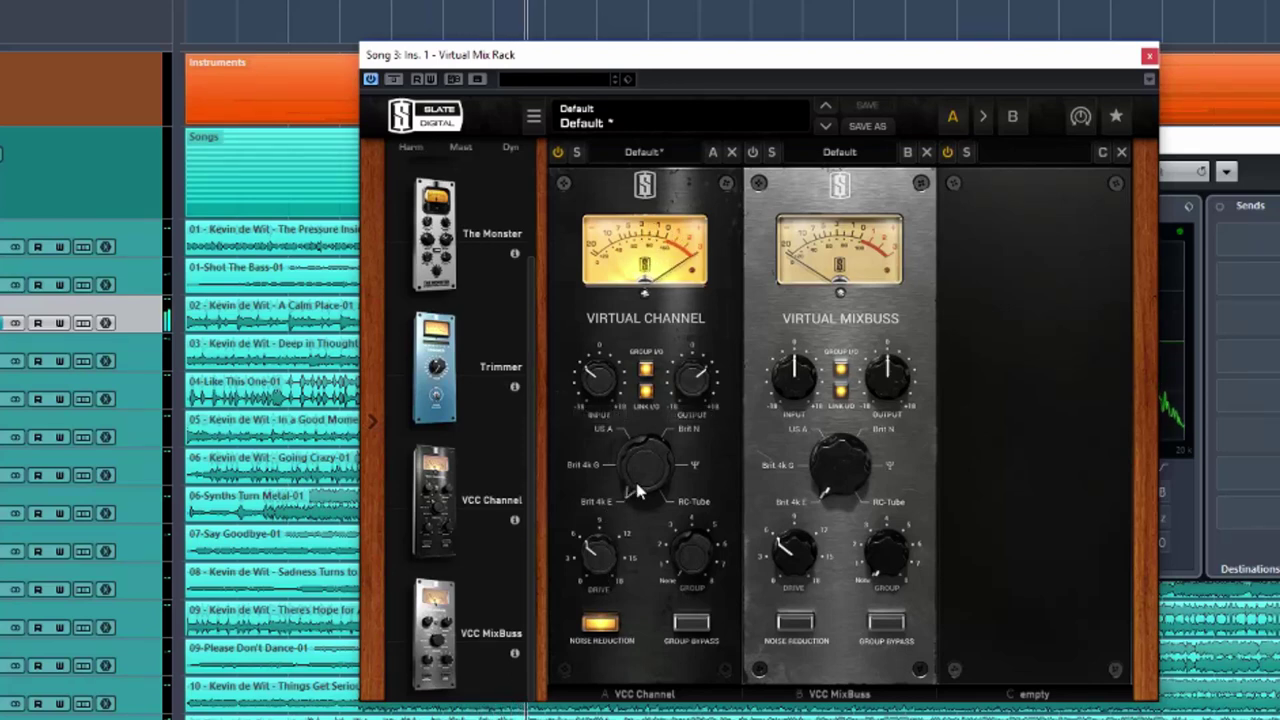
click(596, 623)
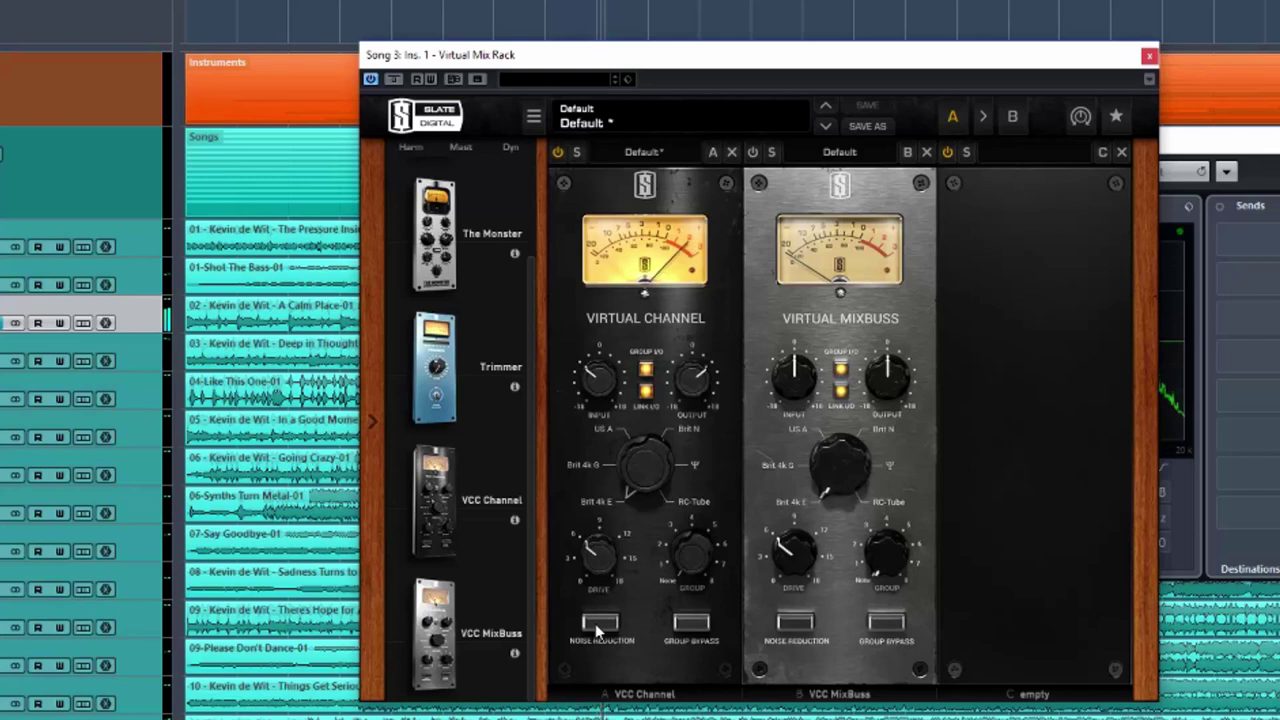
click(595, 623)
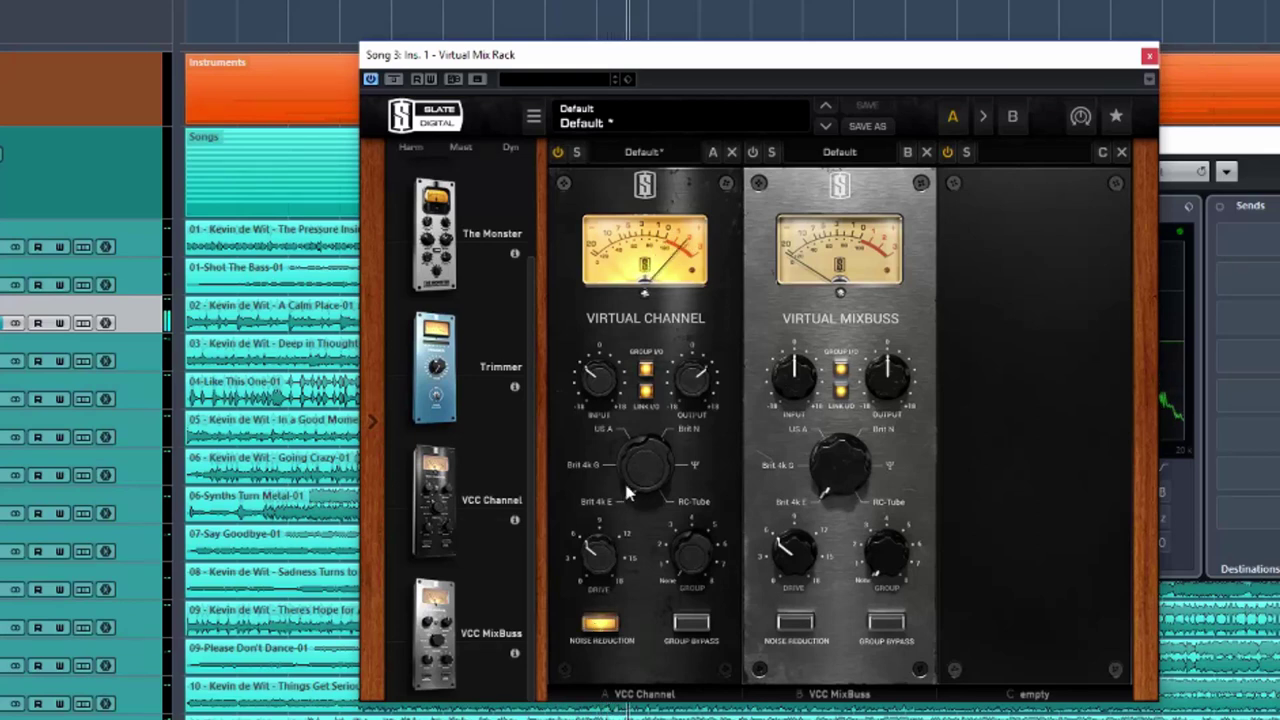
Step: Audition Virtual Channel console types Brit 4k G, US A, Brit N, Ψ and RC-Tube, ending on Brit 4k E
click(590, 468)
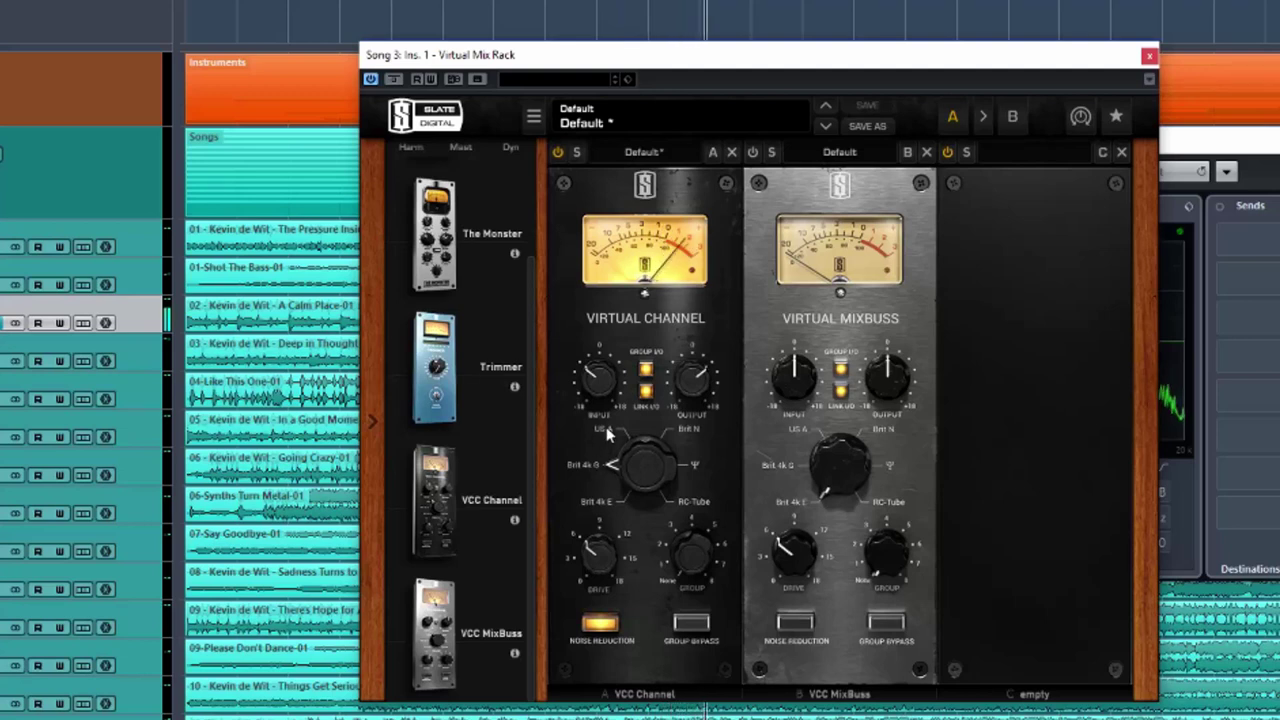
click(606, 432)
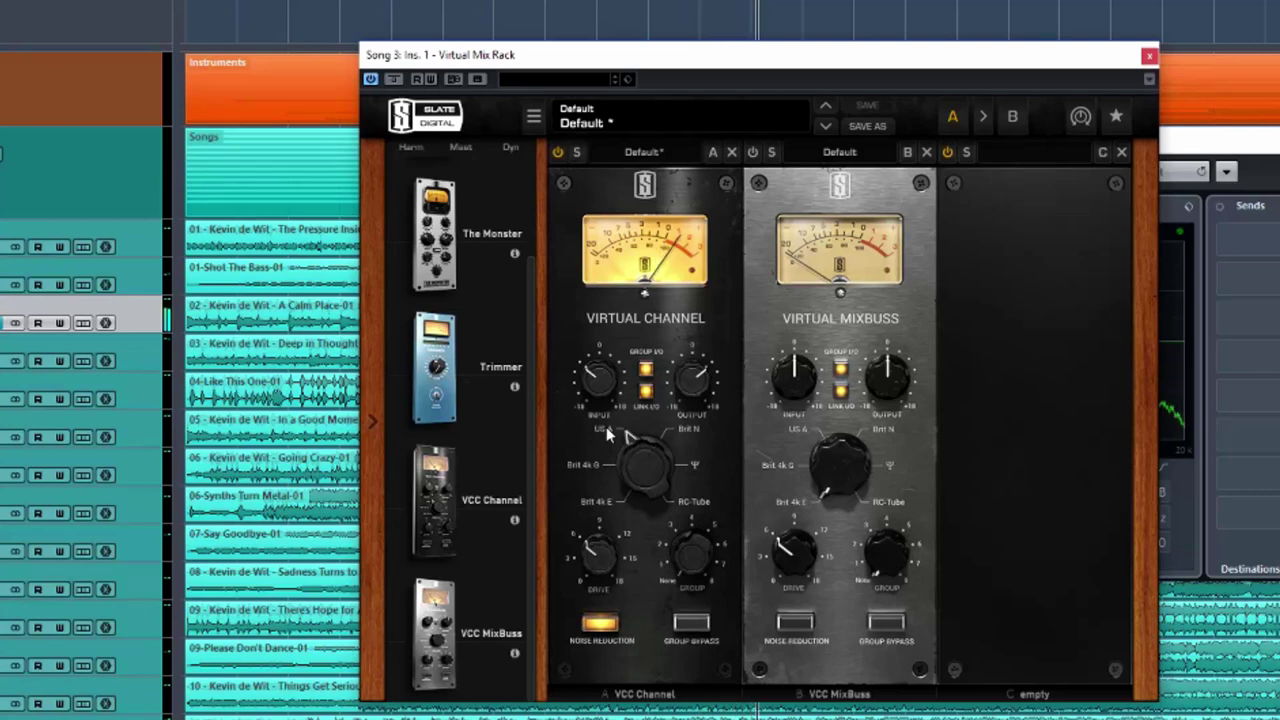
click(688, 432)
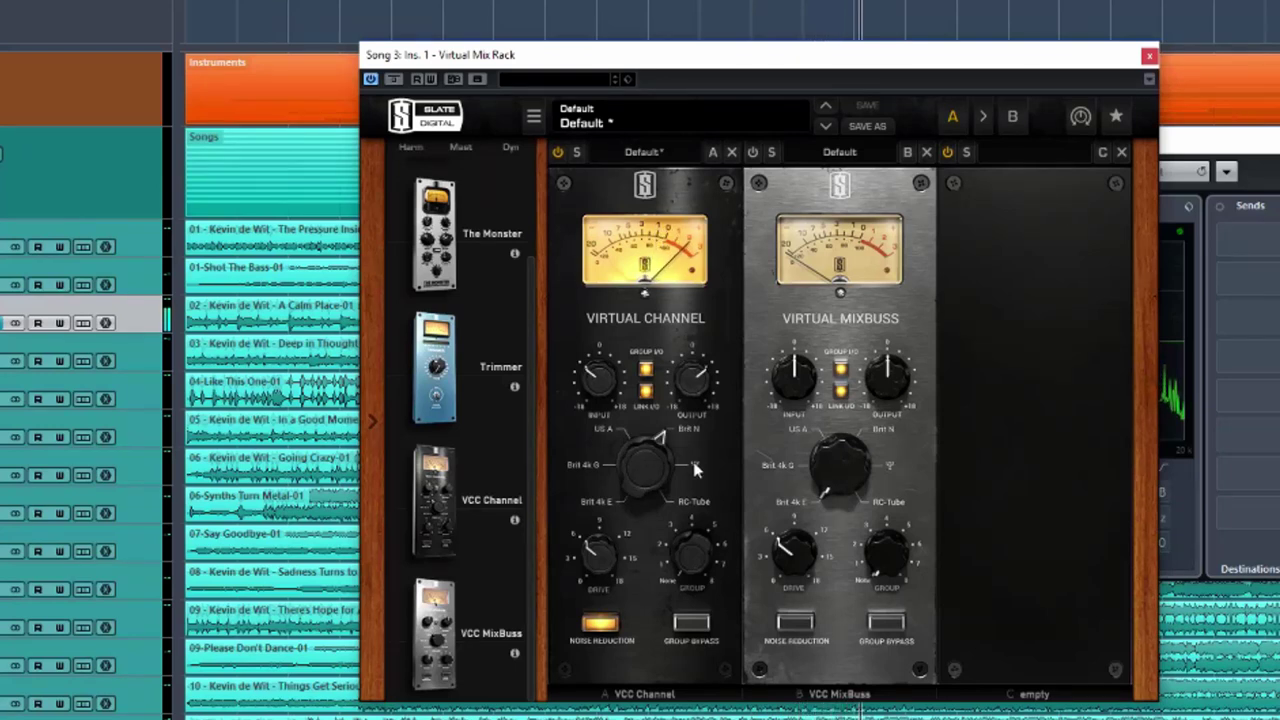
click(697, 470)
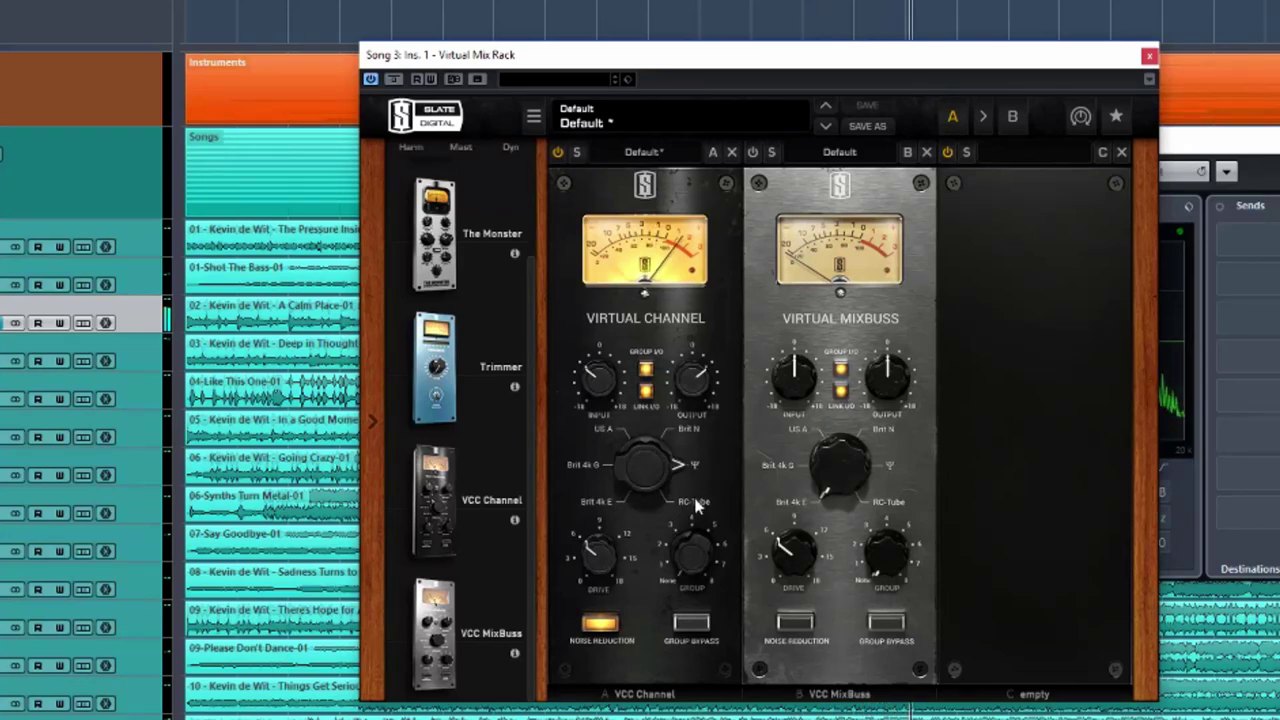
click(697, 507)
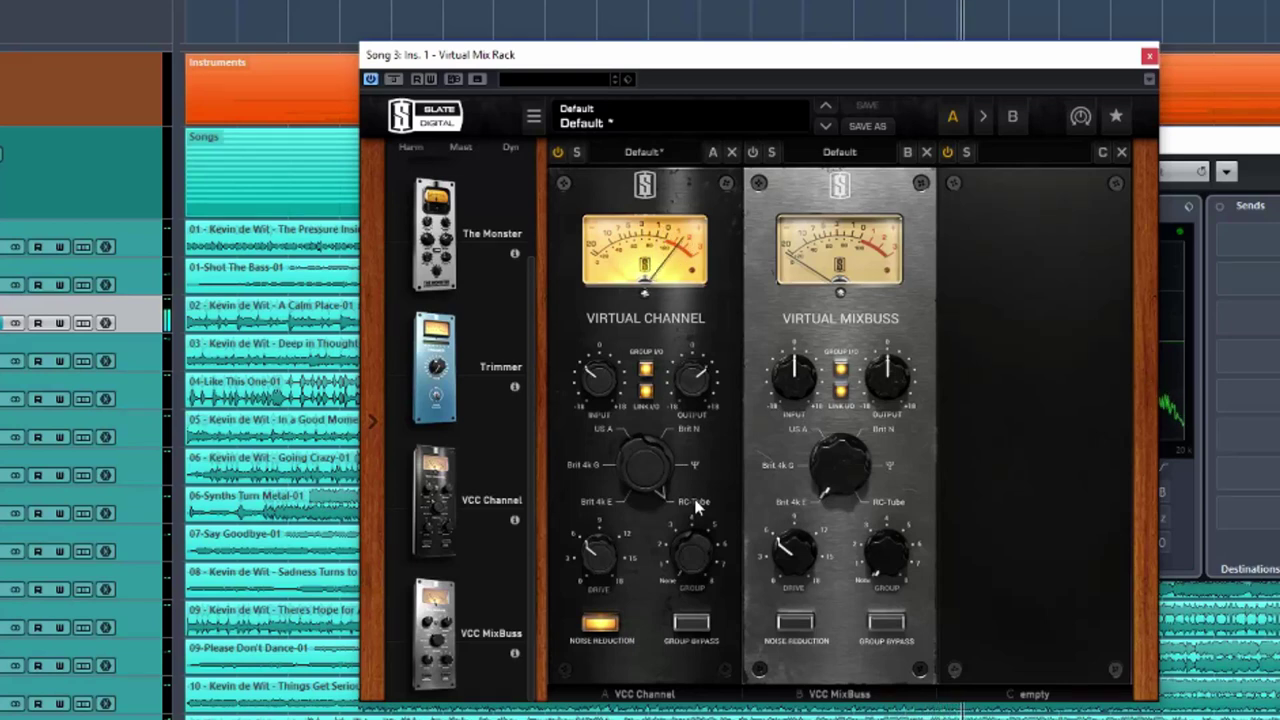
click(604, 504)
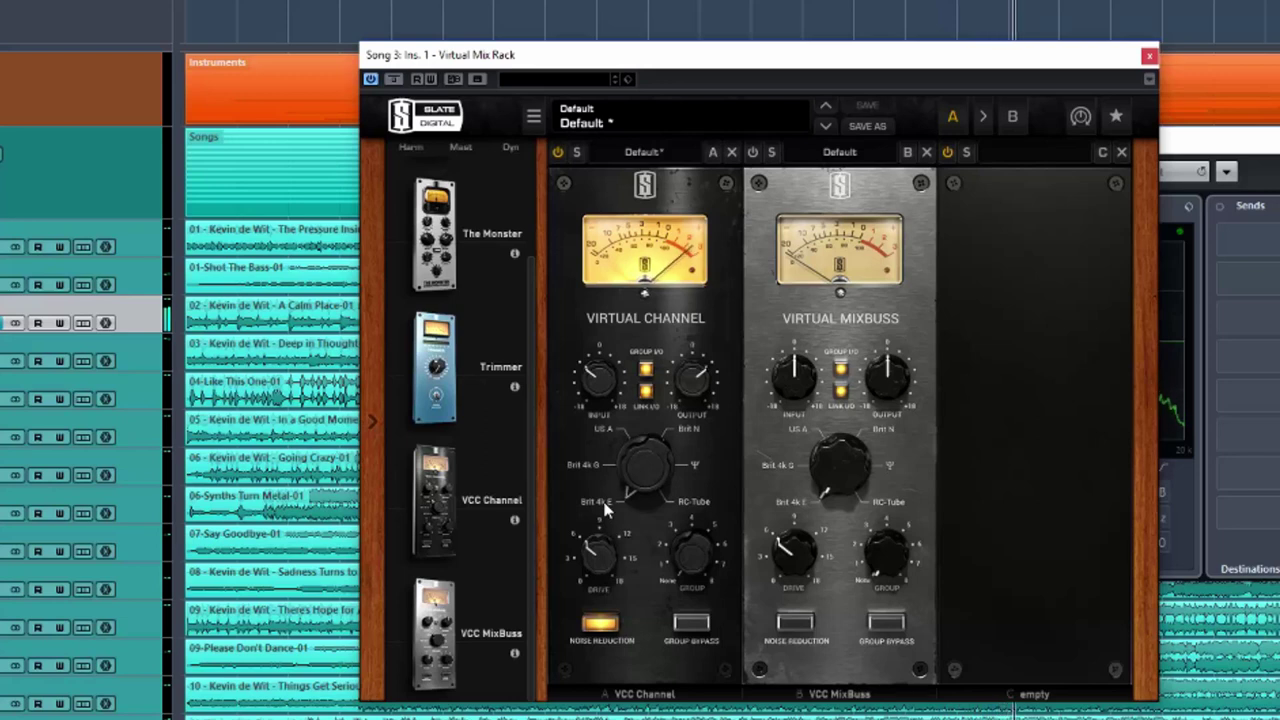
Step: Recheck Brit N, Brit 4k G and US A, settle on Brit 4k E, bypass slot A, enable slot B
click(687, 428)
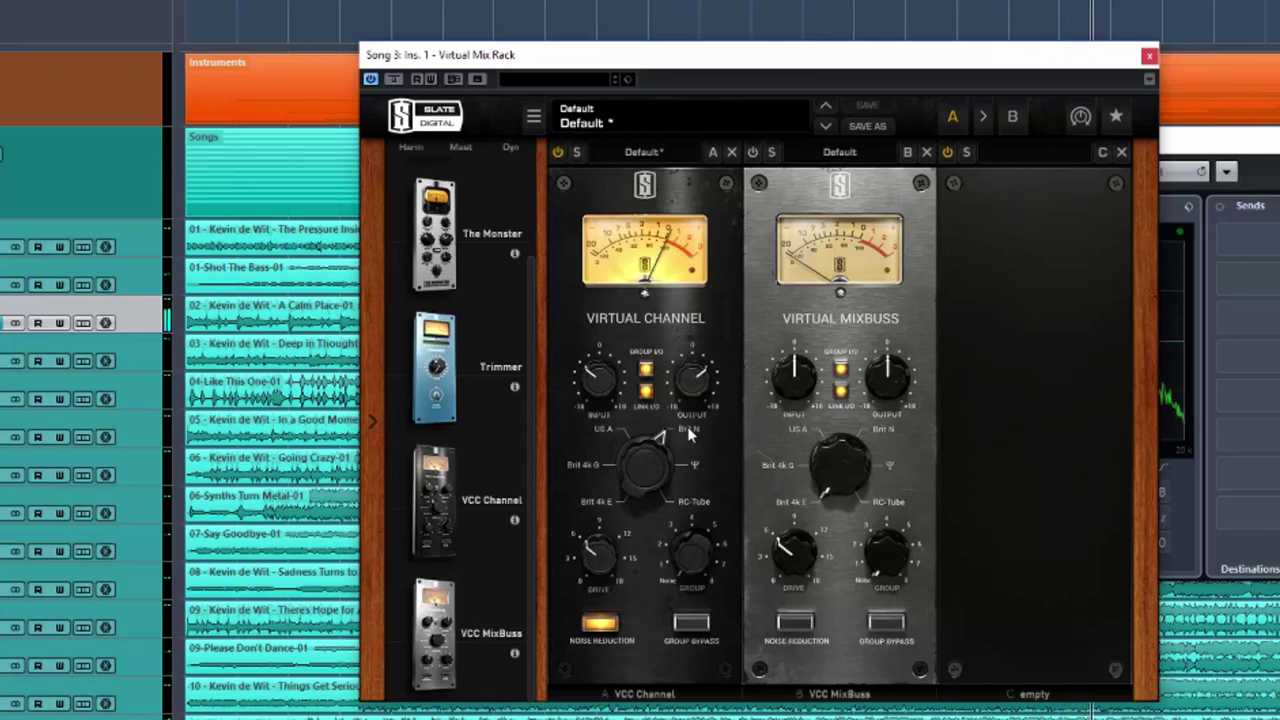
click(592, 500)
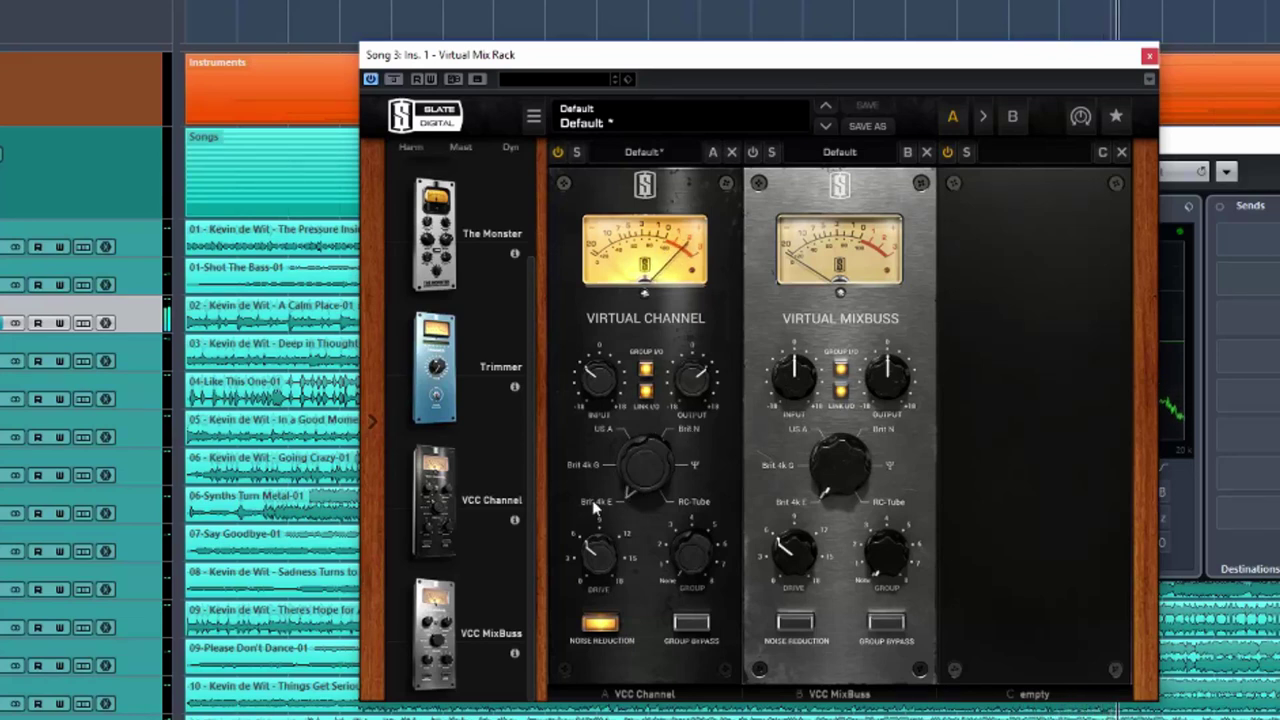
click(585, 468)
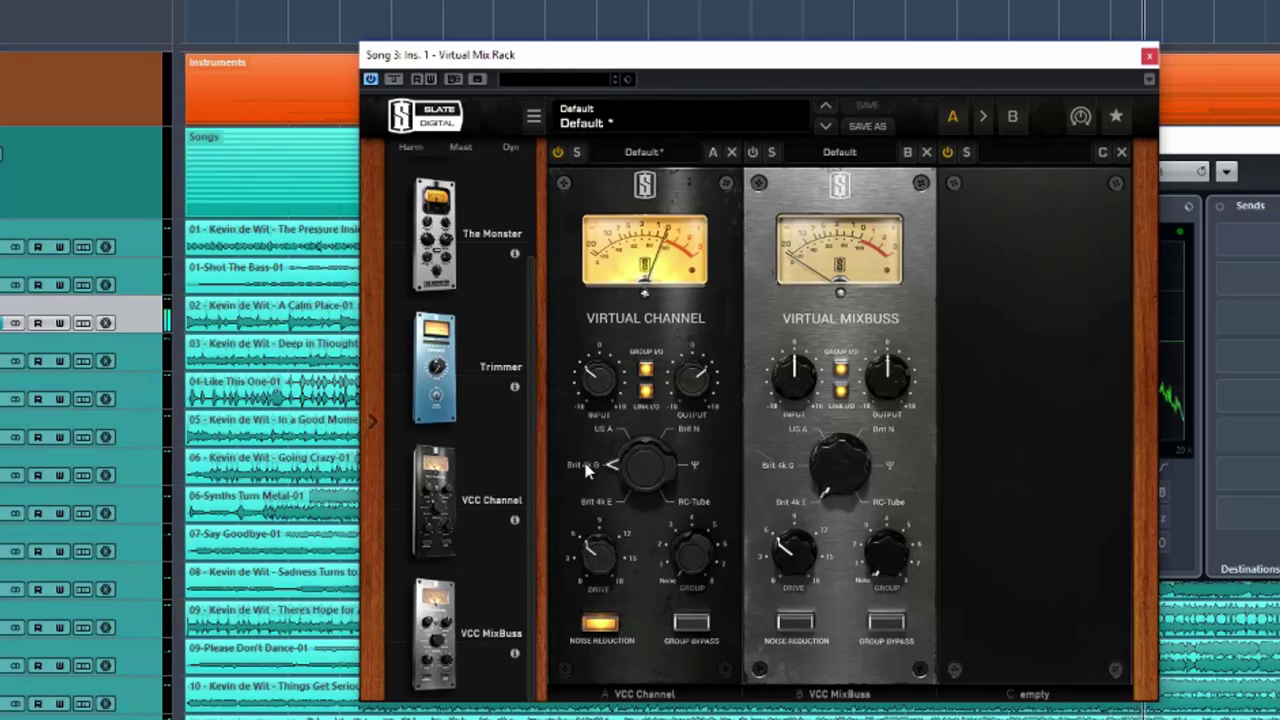
click(606, 424)
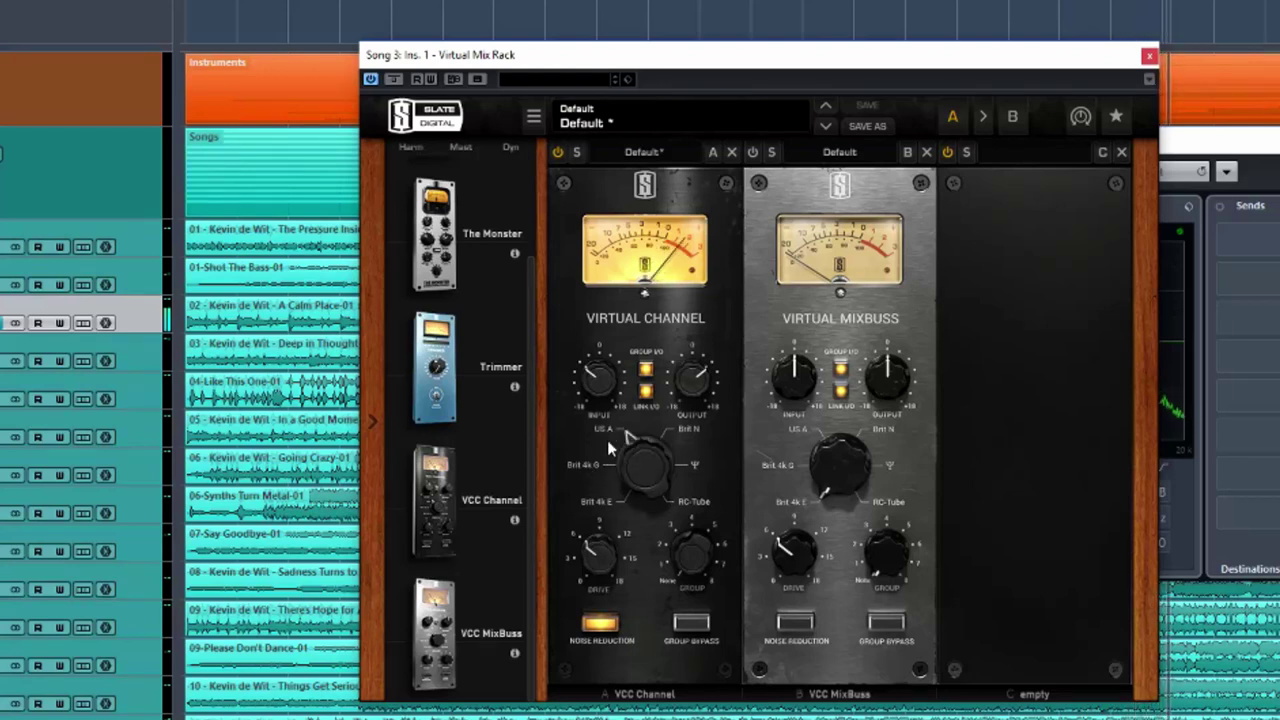
click(610, 506)
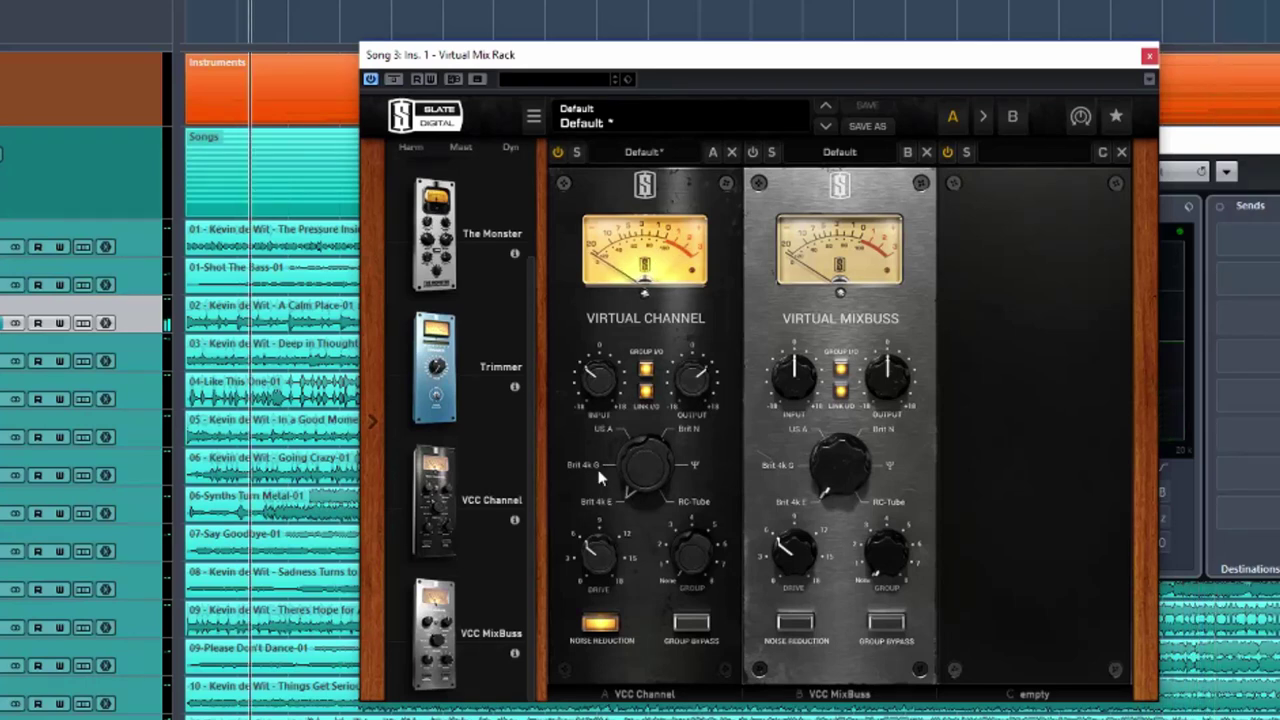
click(557, 152)
click(753, 152)
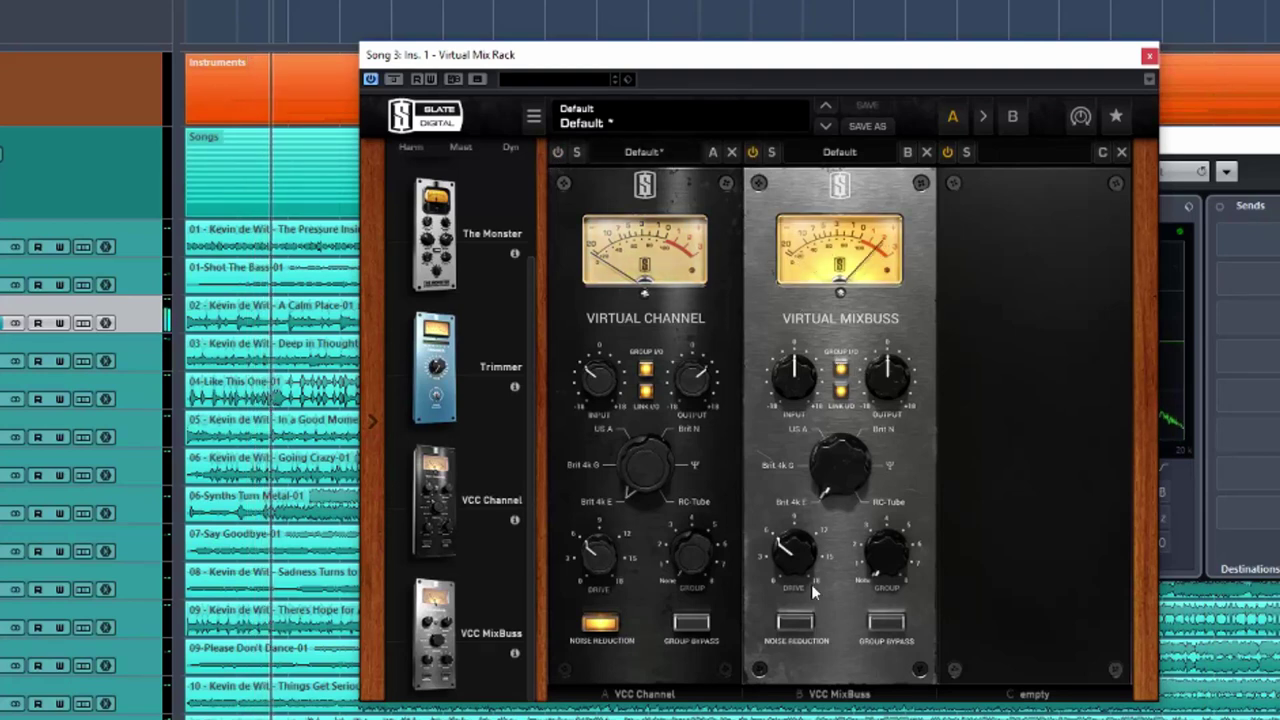
Step: Adjust the MixBuss linked gain, enable noise reduction, and audition consoles before returning to Brit 4k E
drag(795, 376, 791, 410)
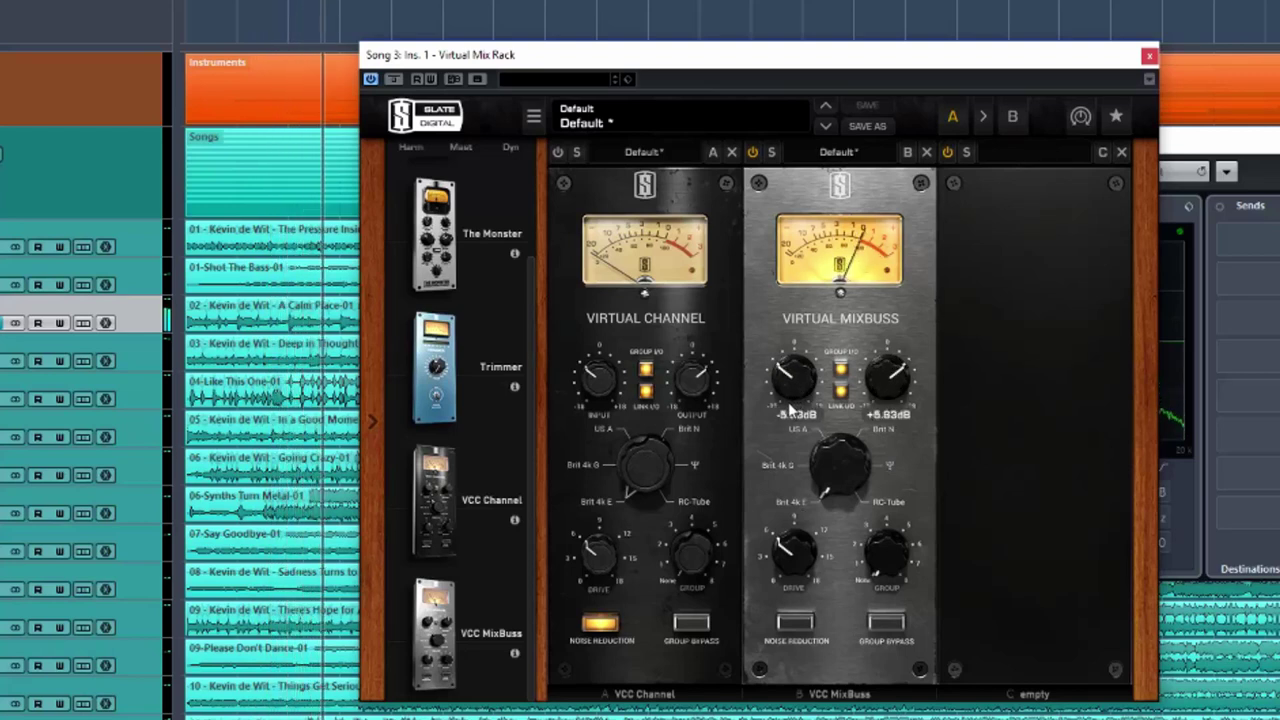
click(810, 630)
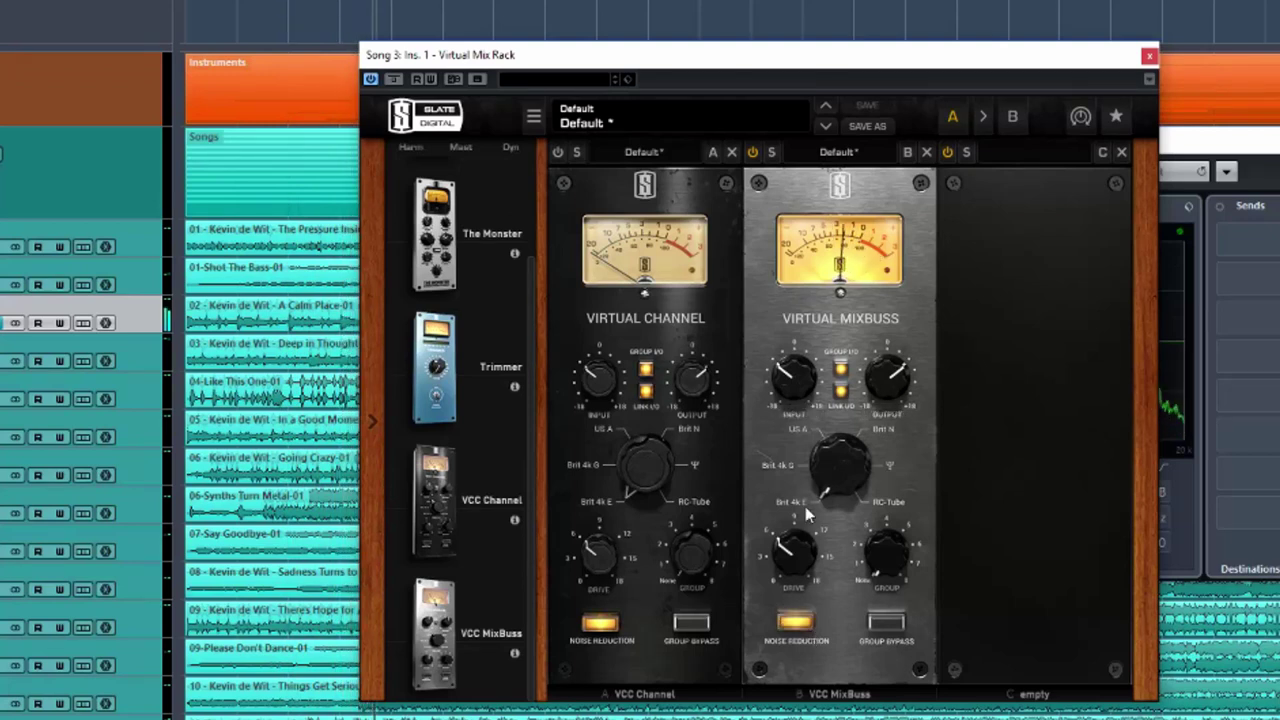
click(786, 467)
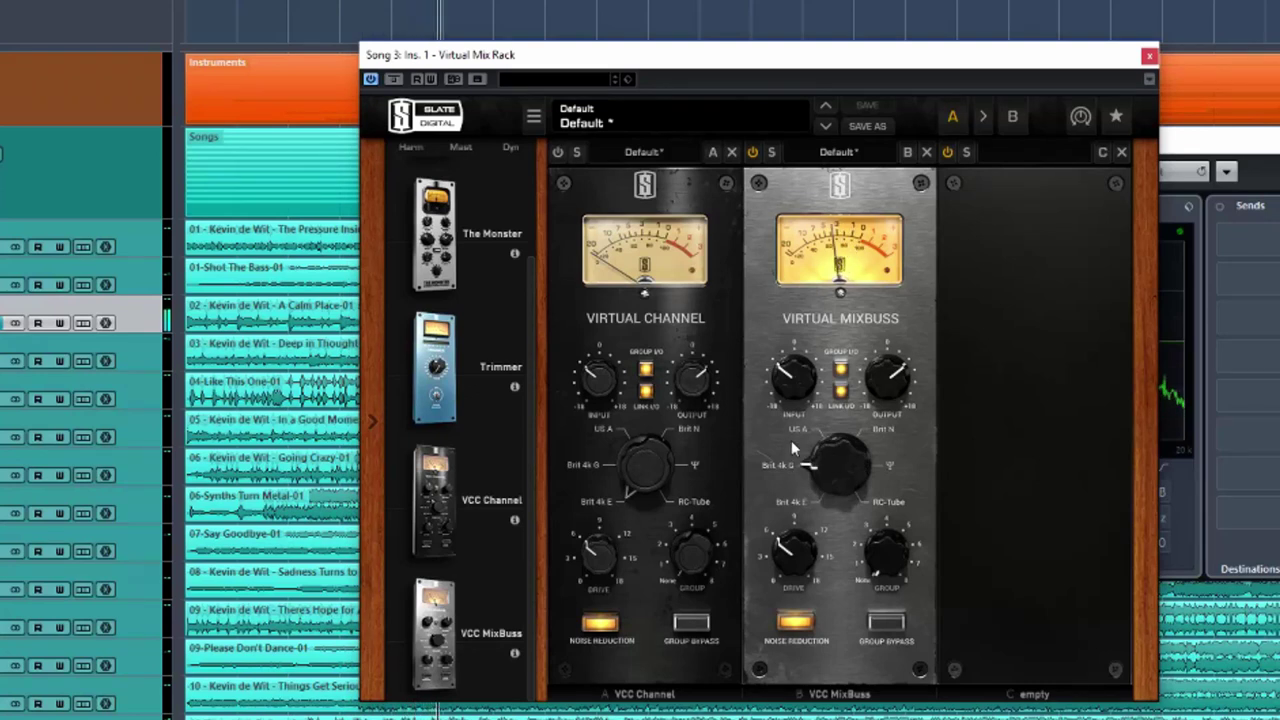
click(799, 426)
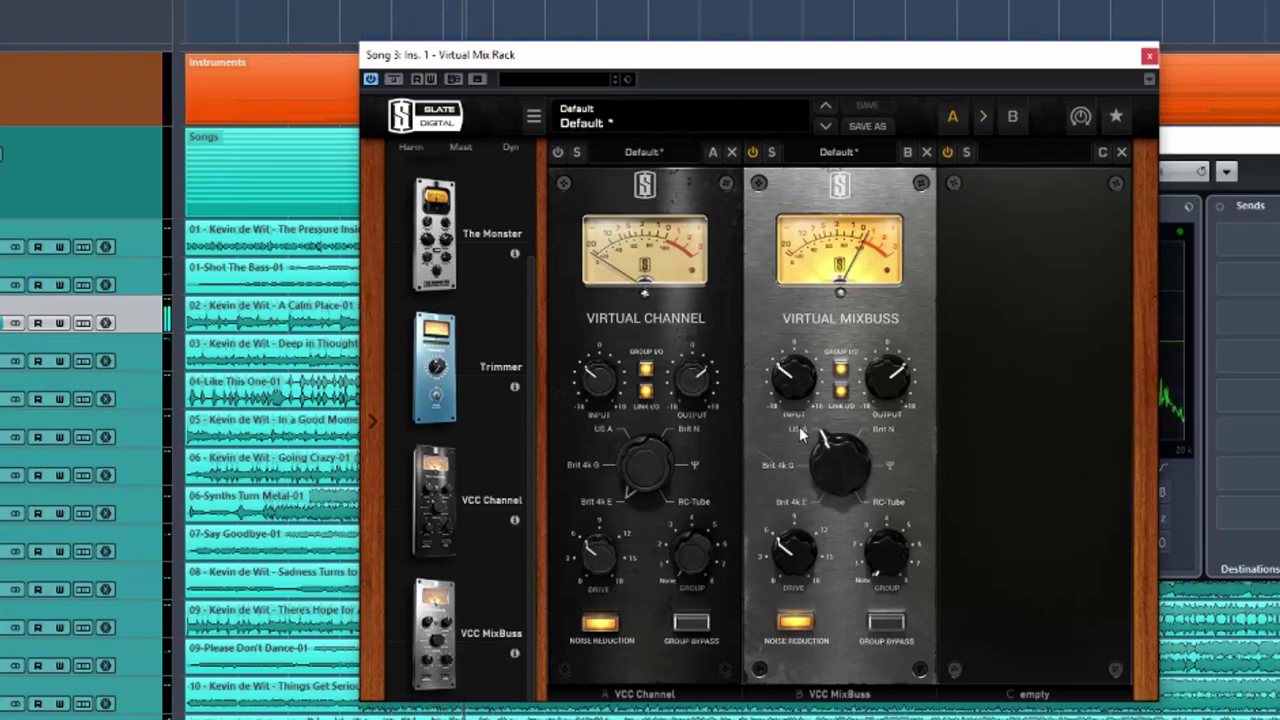
click(886, 427)
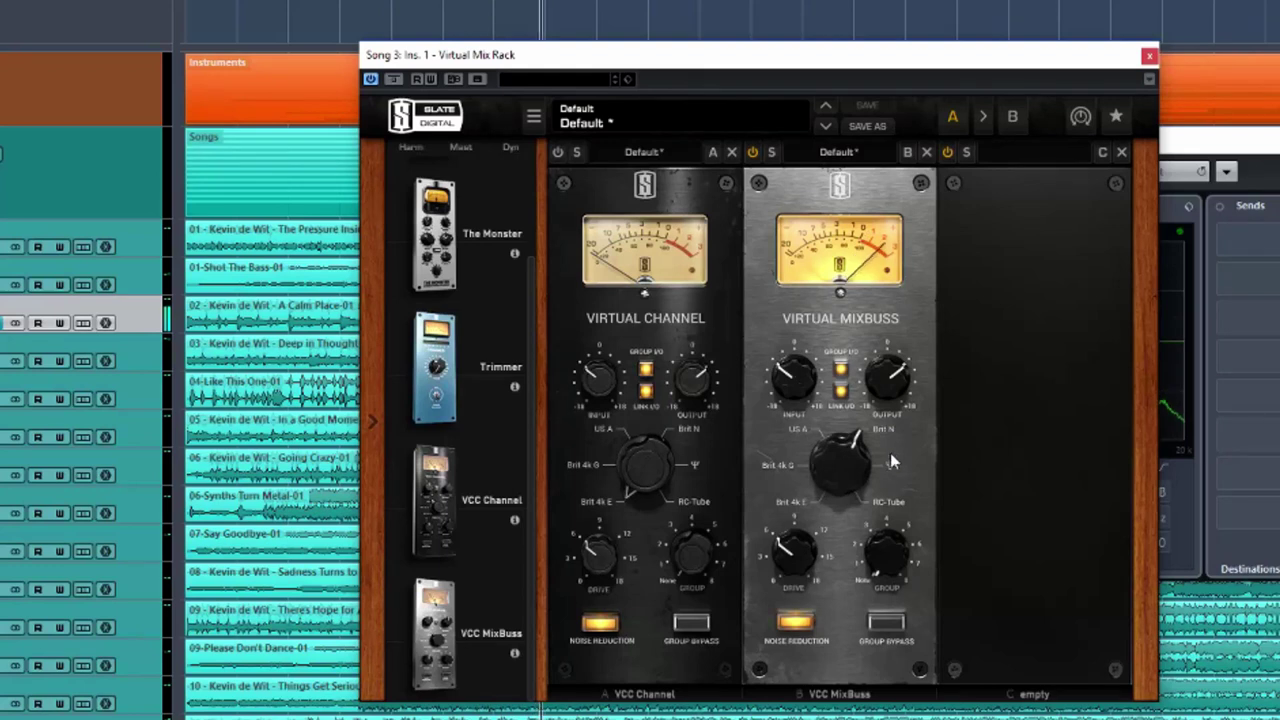
click(892, 466)
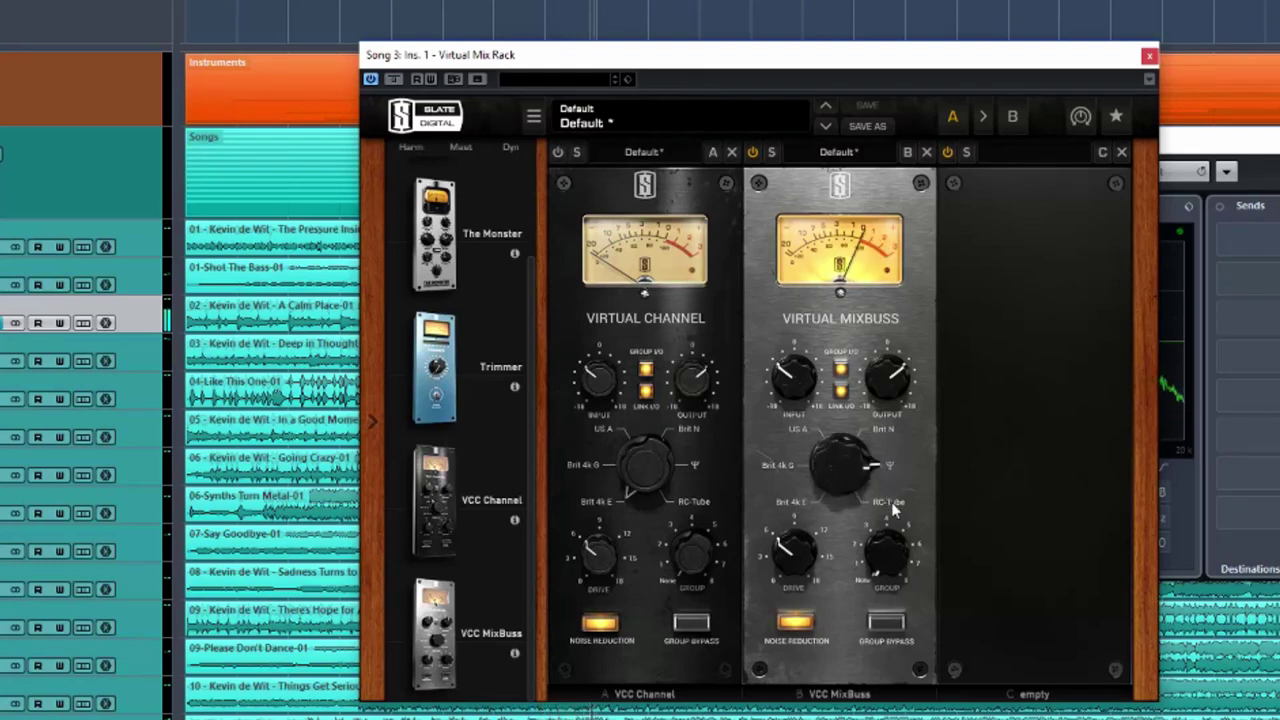
click(893, 510)
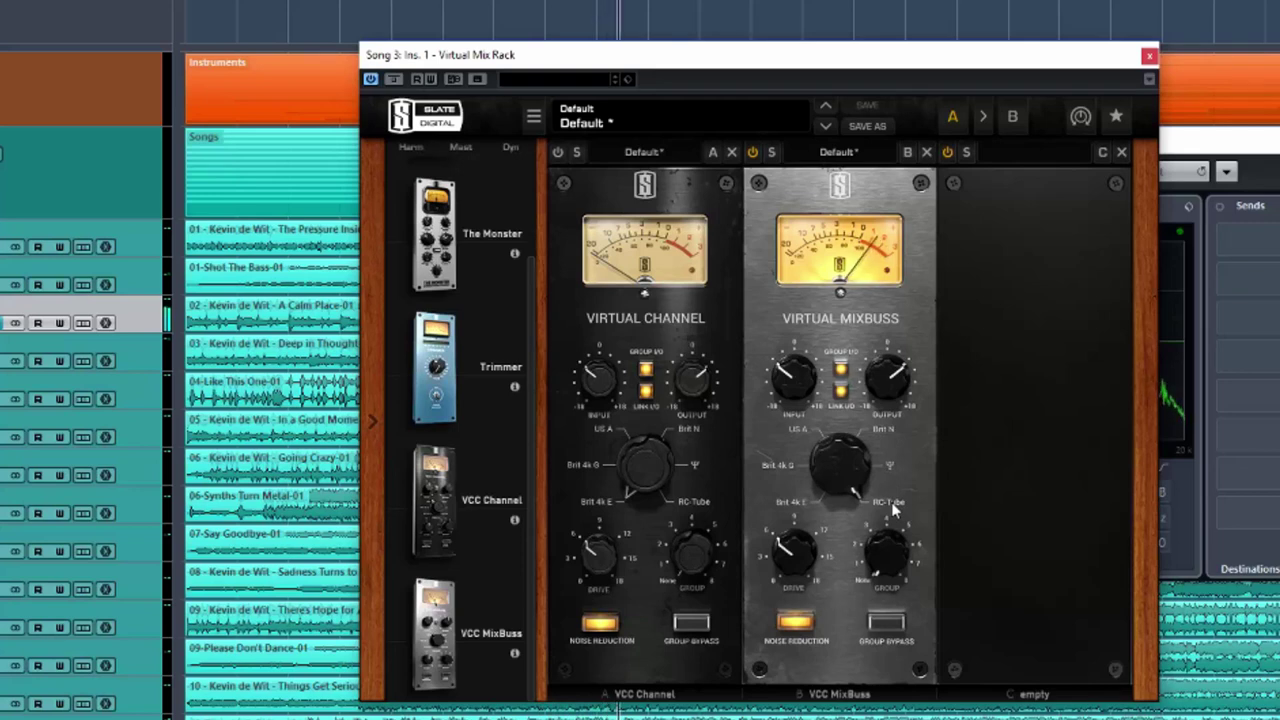
click(787, 502)
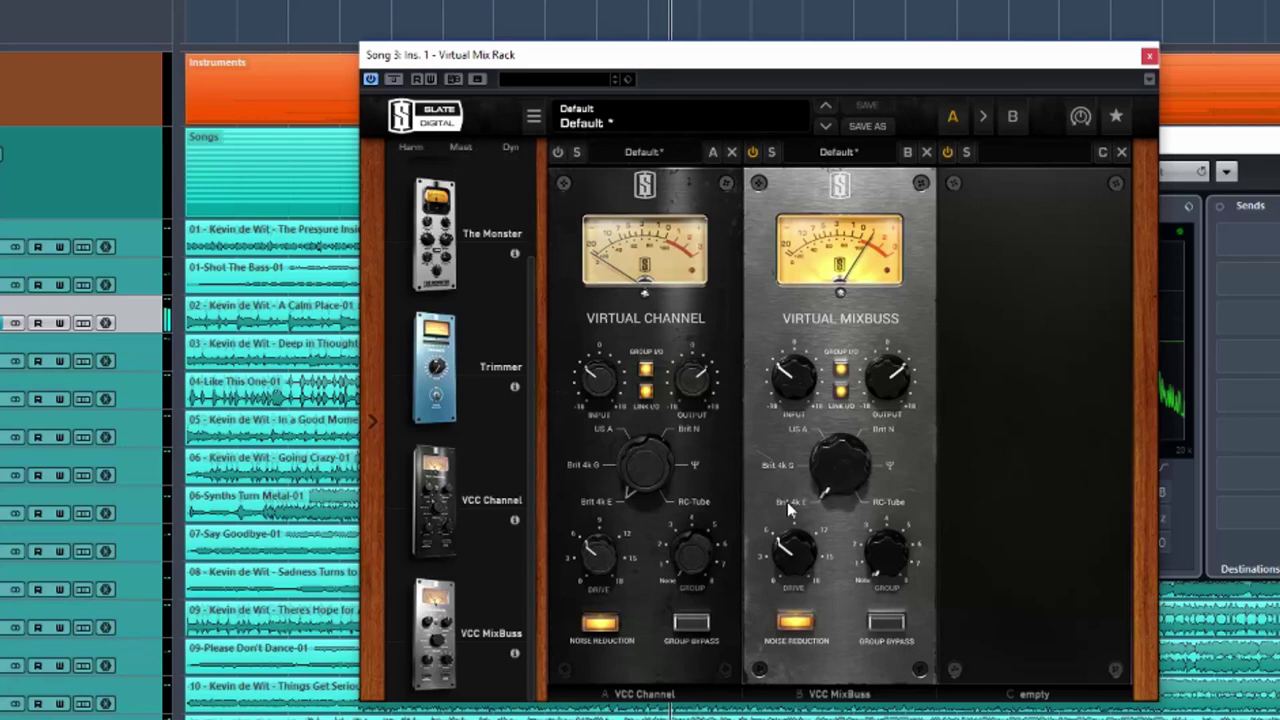
click(882, 430)
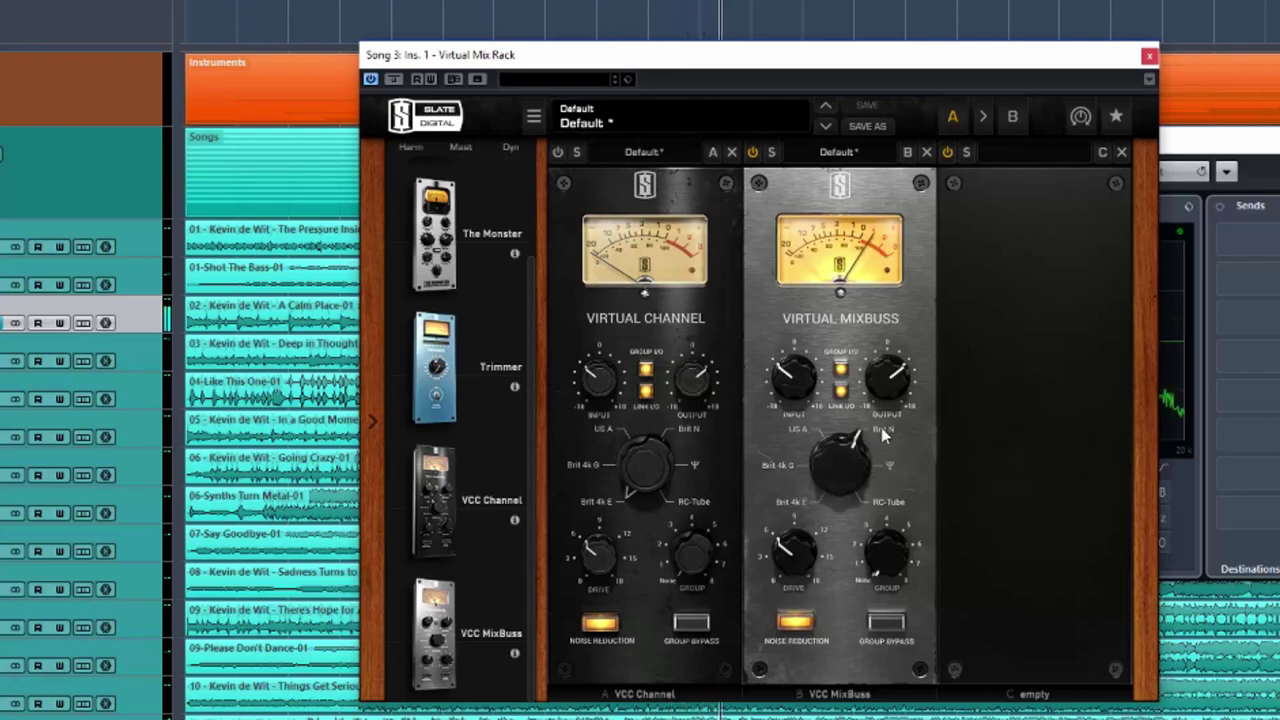
click(796, 505)
Step: Drive the MixBuss to 13.1 dB and compare Brit 4k G, US A, Brit N and Ψ, ending on RC-Tube
drag(793, 550, 778, 400)
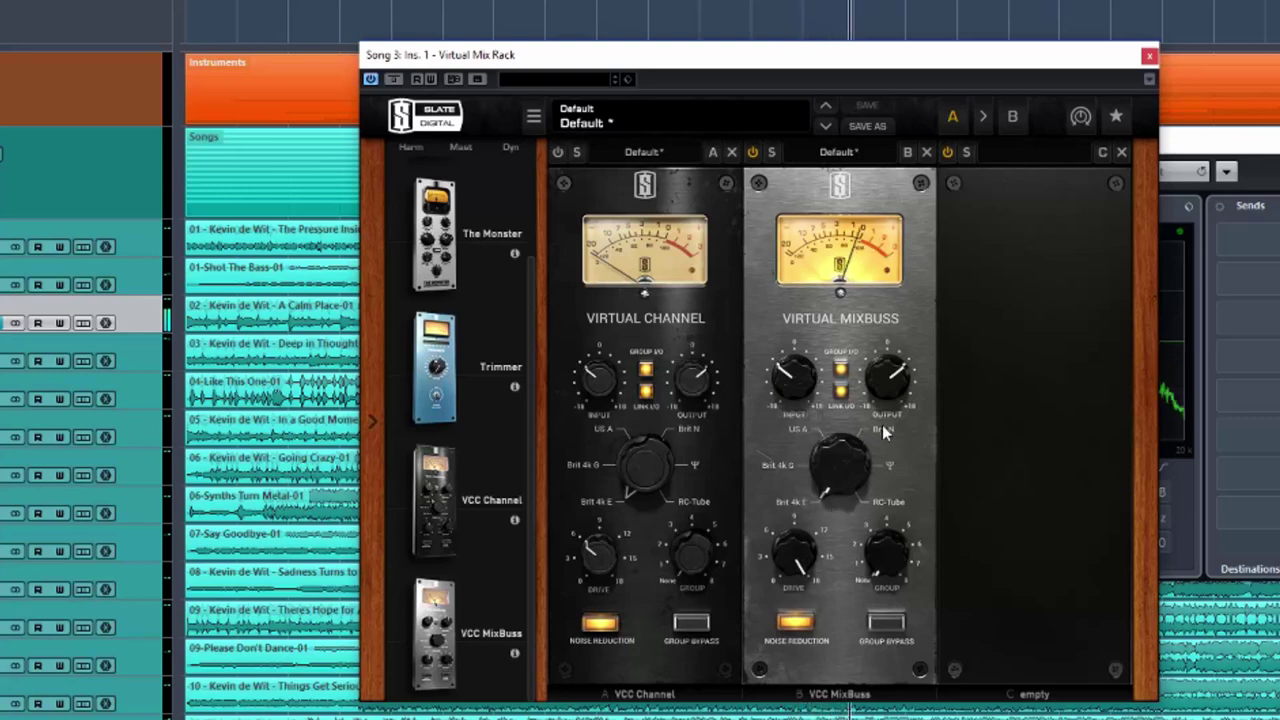
click(781, 470)
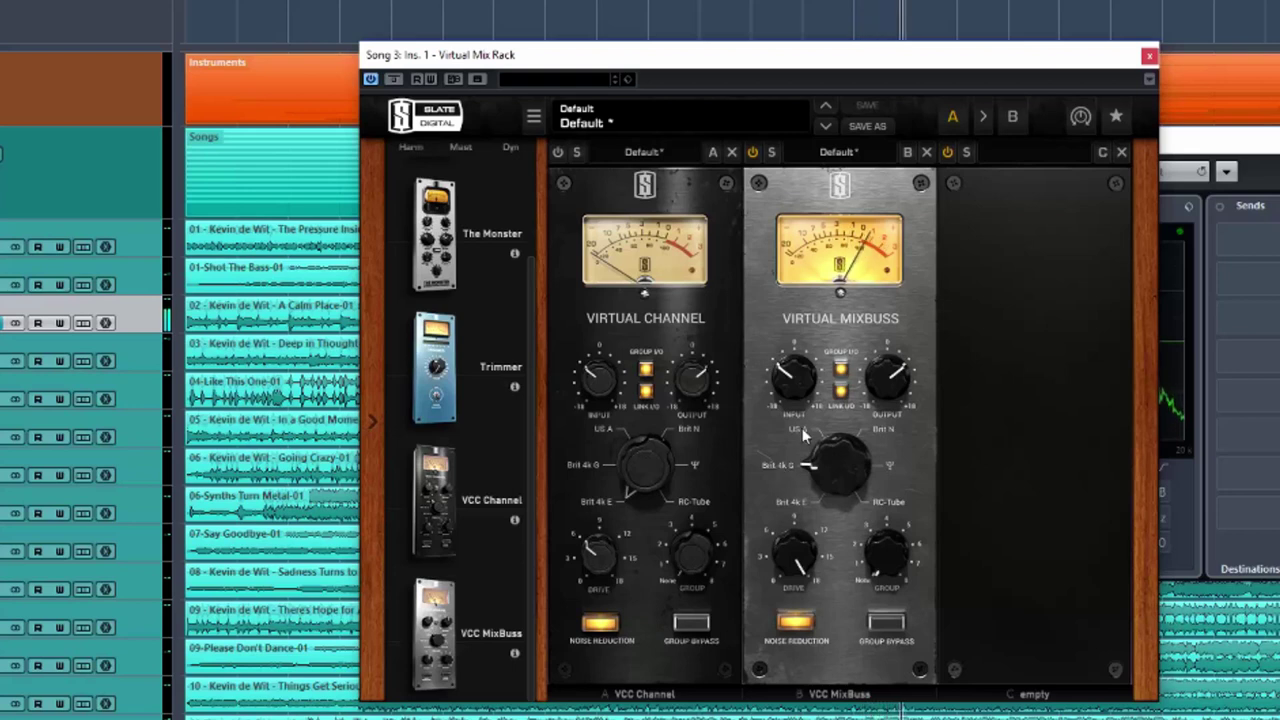
click(802, 432)
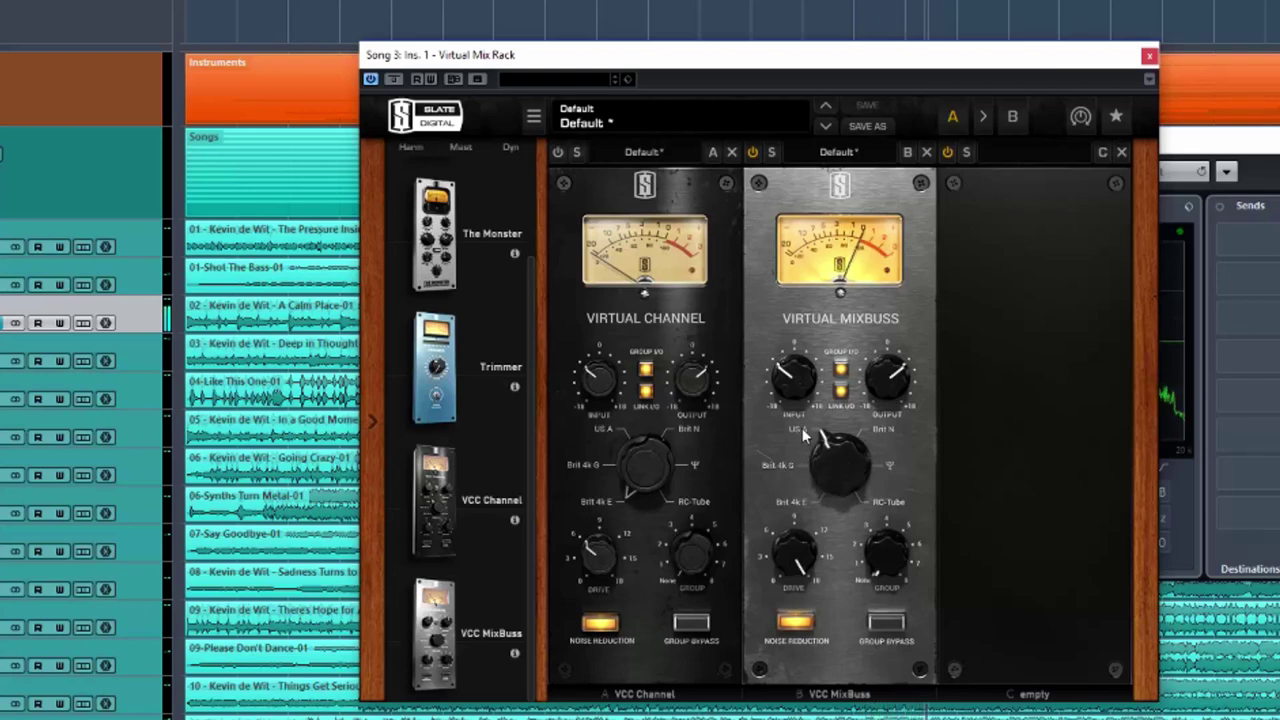
click(886, 432)
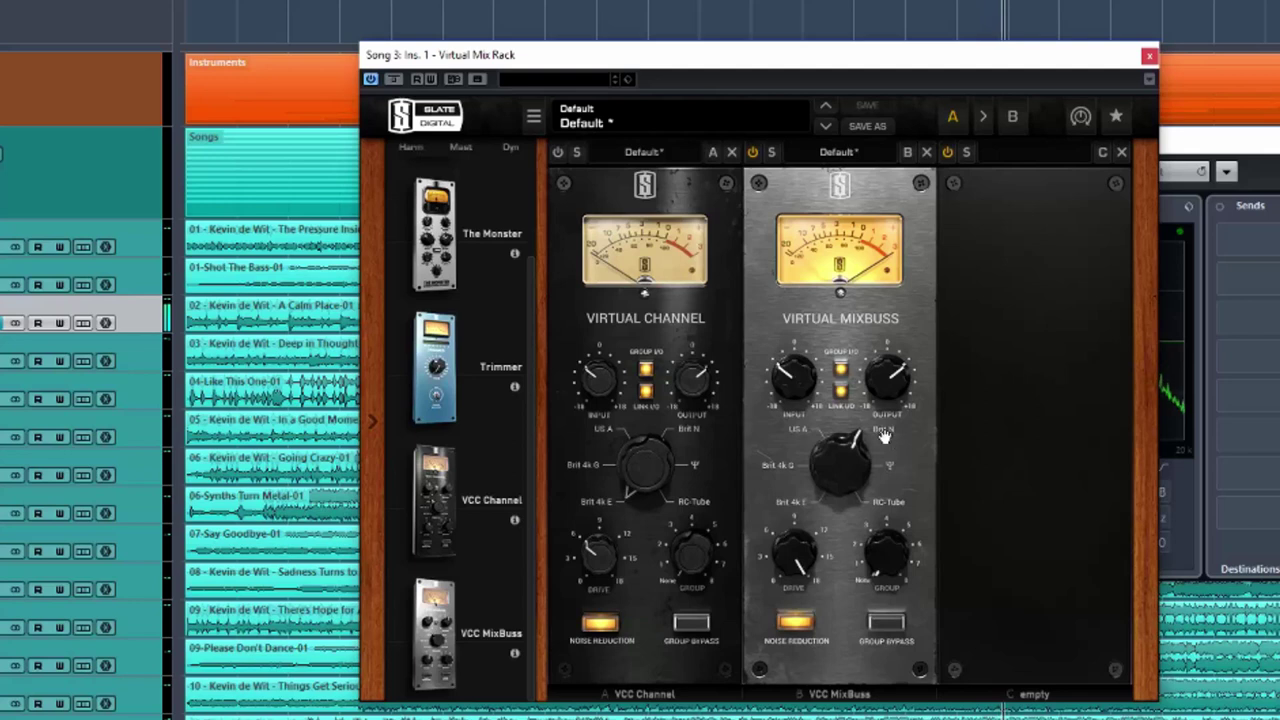
click(886, 465)
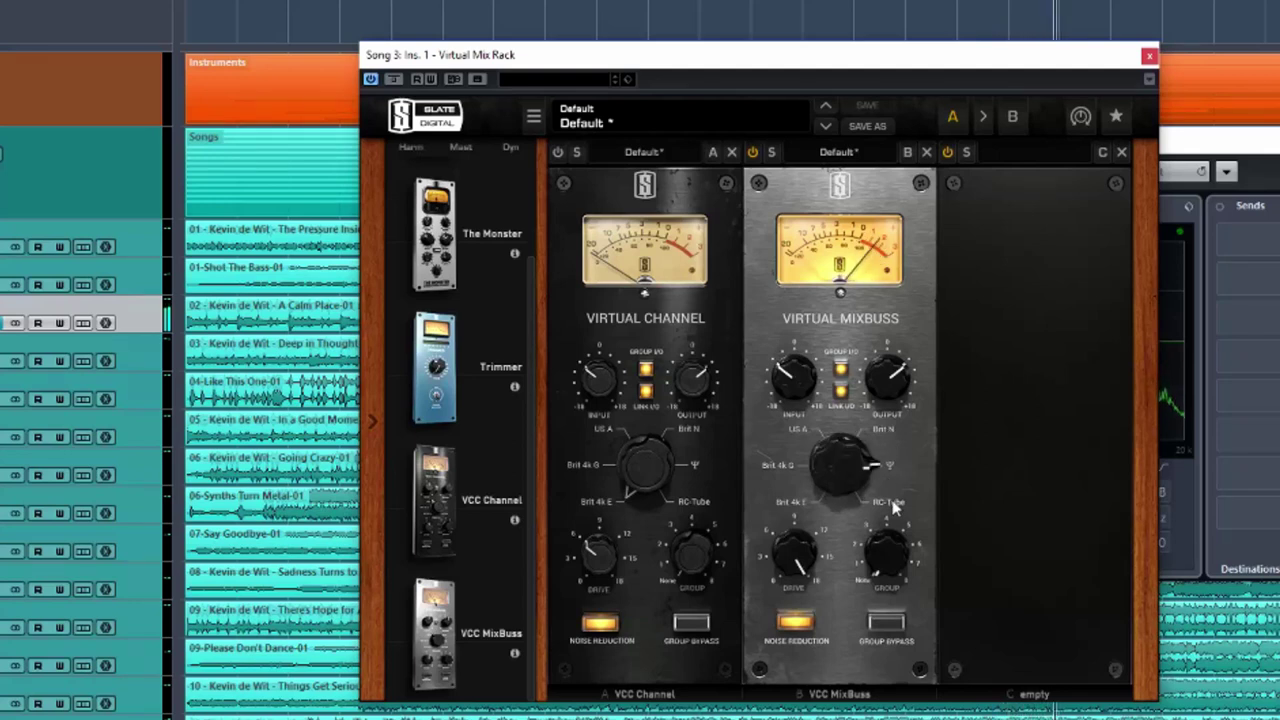
click(892, 504)
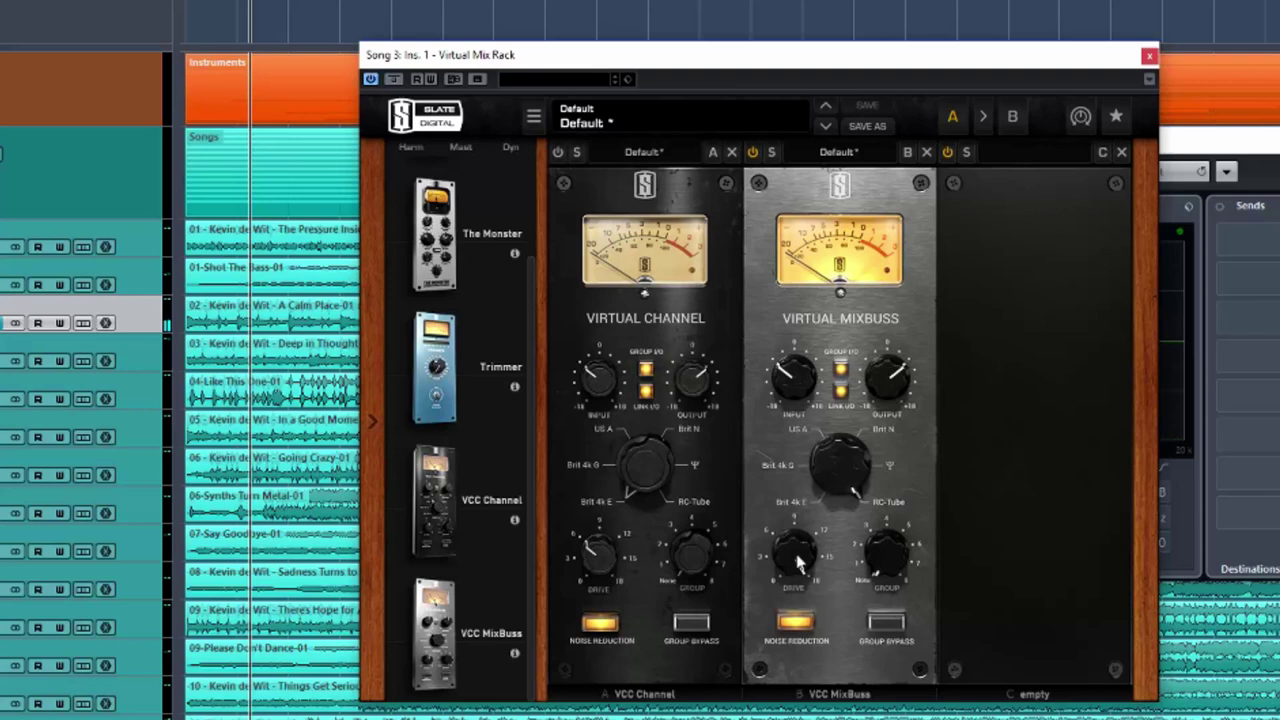
Step: Max out and then settle the MixBuss drive at 12.2 dB, and raise the Channel drive to about 12.6 dB
drag(797, 560, 808, 306)
drag(795, 552, 787, 621)
drag(604, 567, 592, 480)
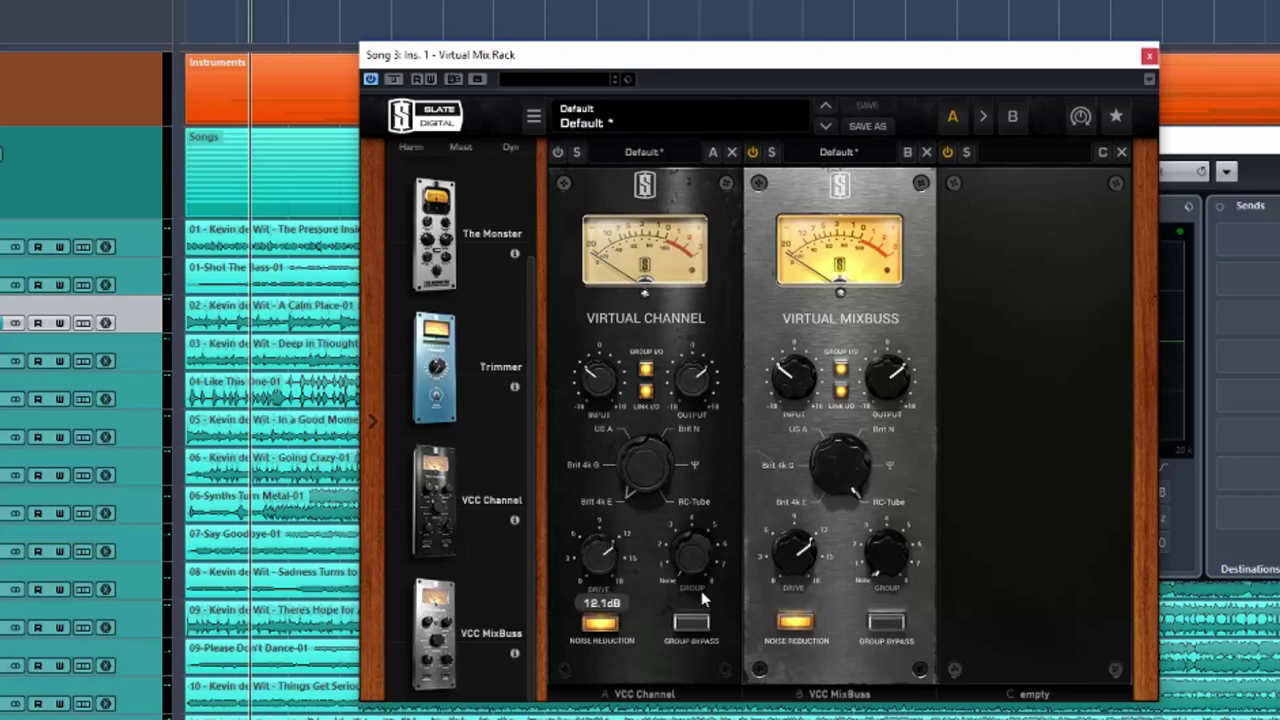
Step: Assign both VCC Channel and MixBuss to Group 1 and switch the Virtual Channel module on
drag(690, 560, 678, 537)
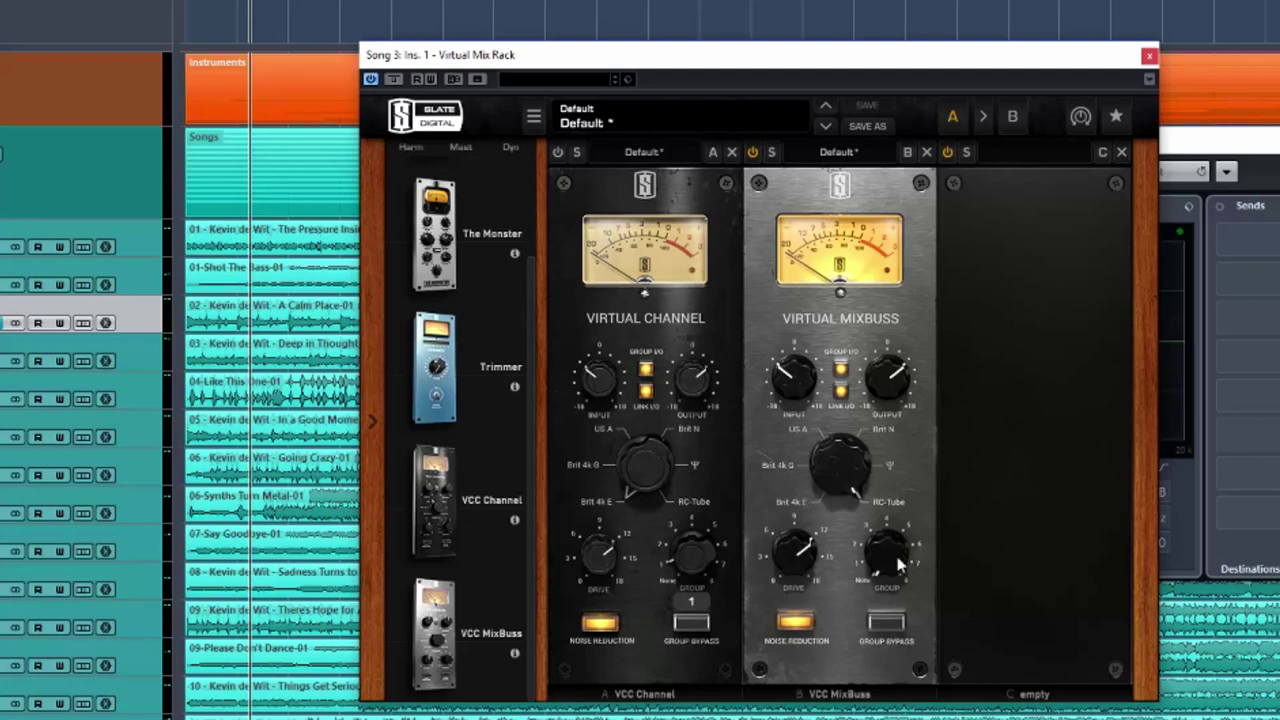
drag(898, 565, 888, 542)
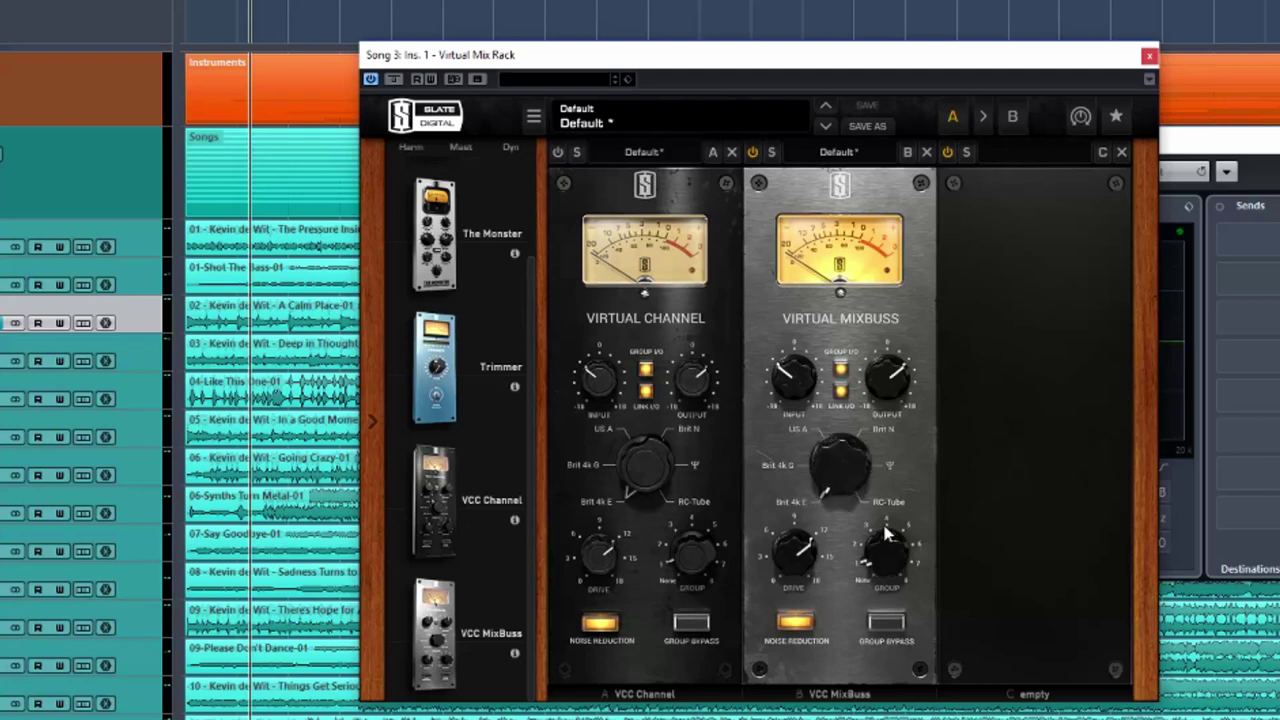
click(558, 152)
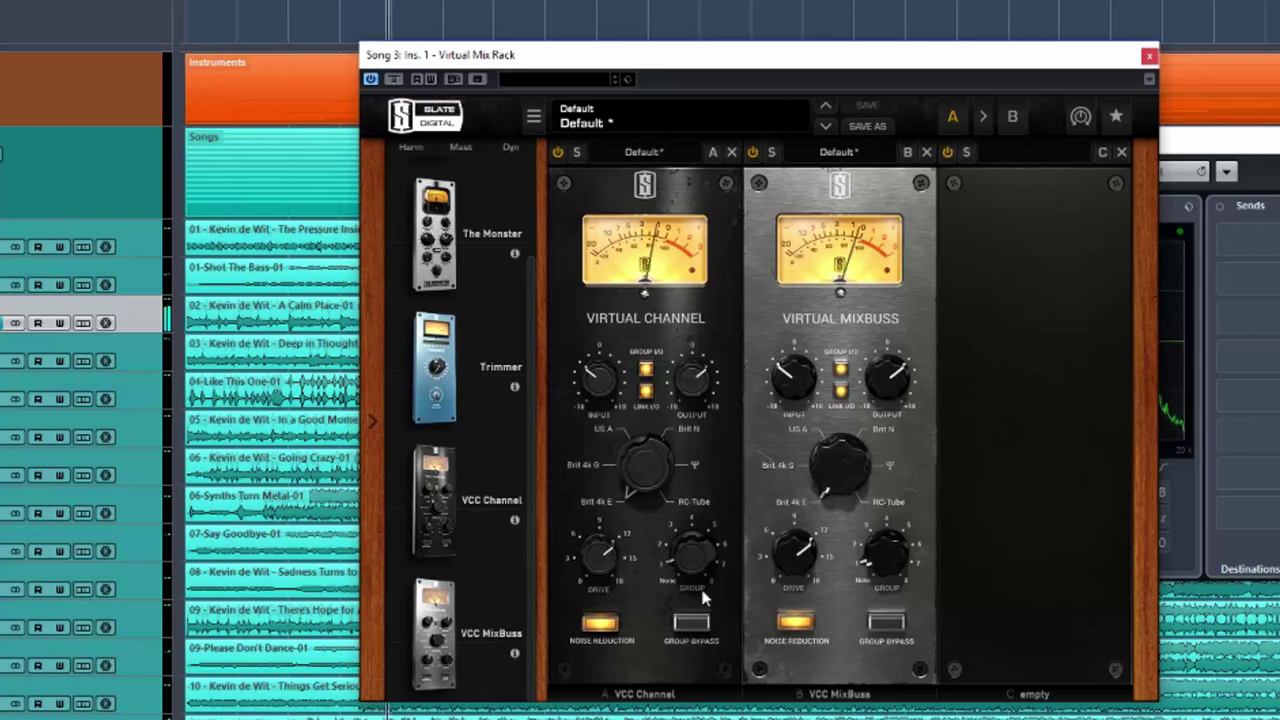
Step: A/B the linked modules against bypass on the current console, then on Brit 4k G and US A
click(692, 624)
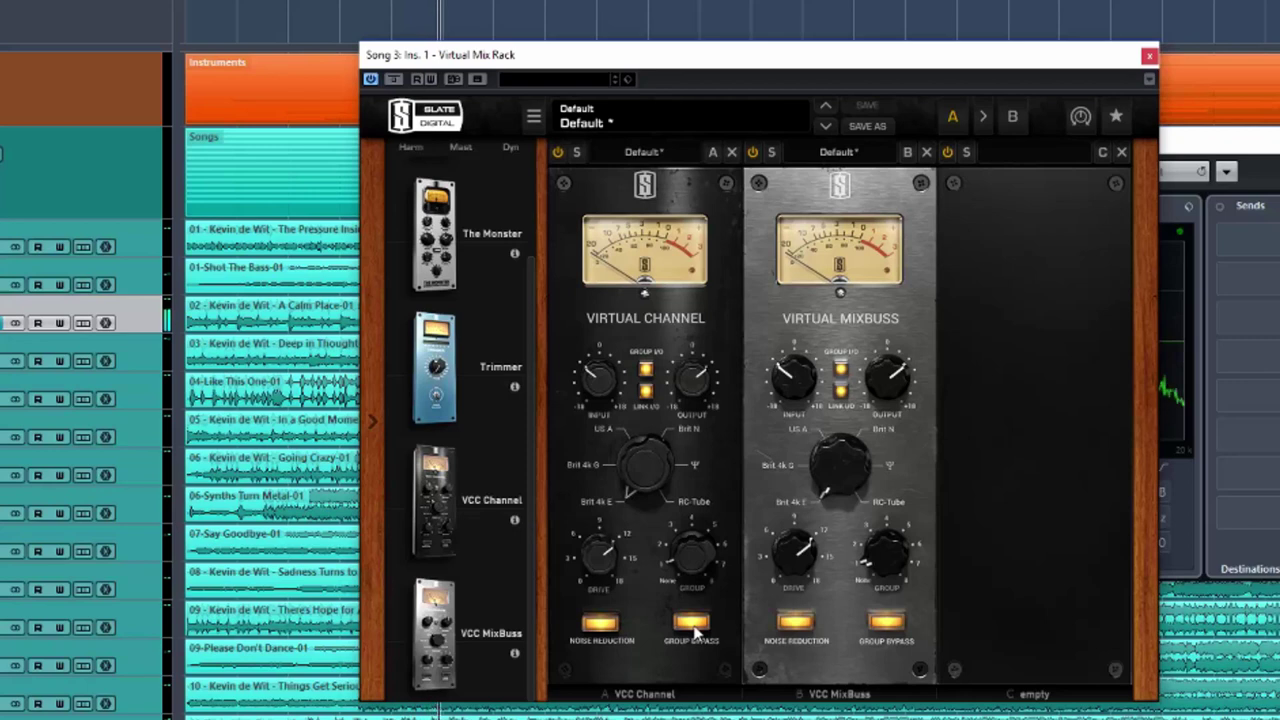
click(692, 624)
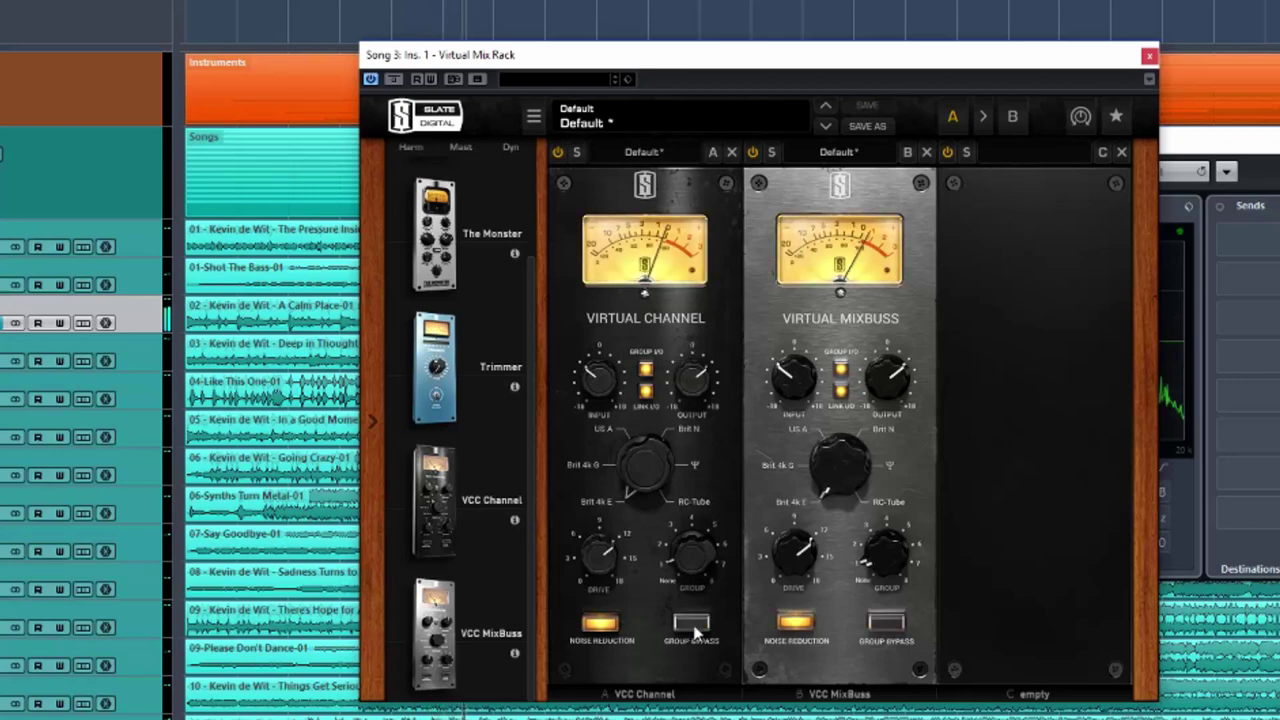
click(591, 463)
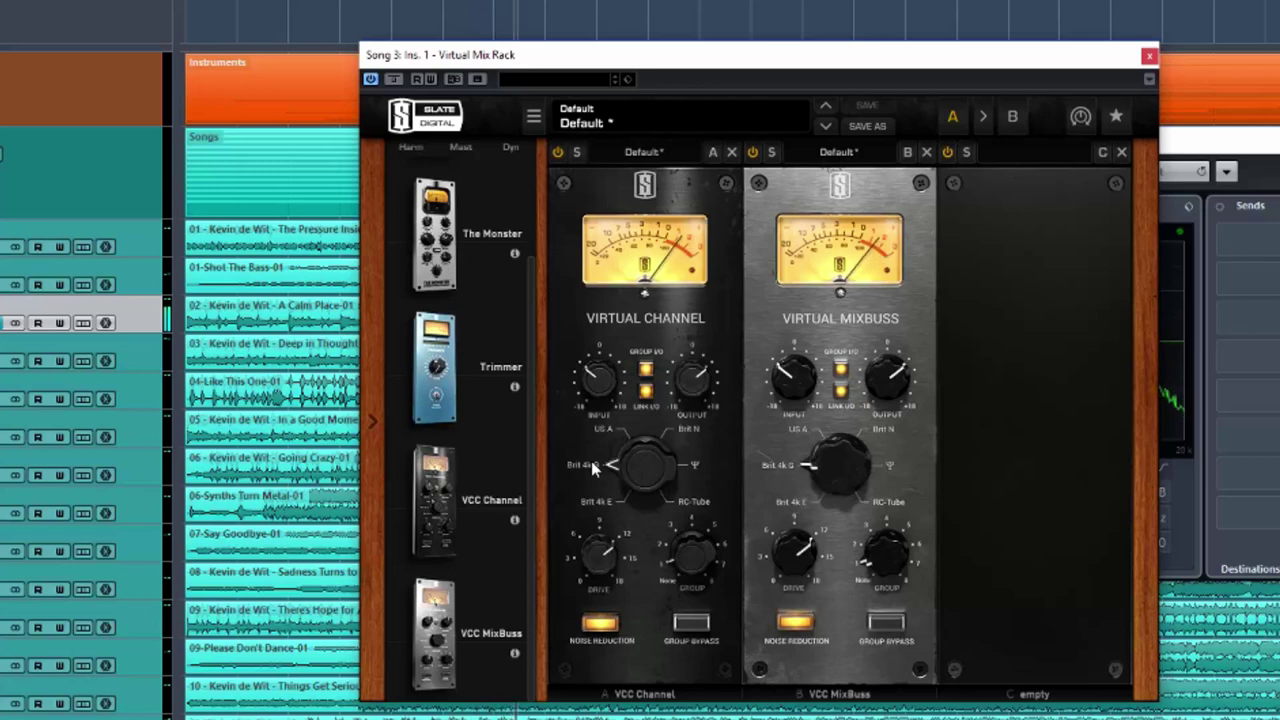
click(697, 621)
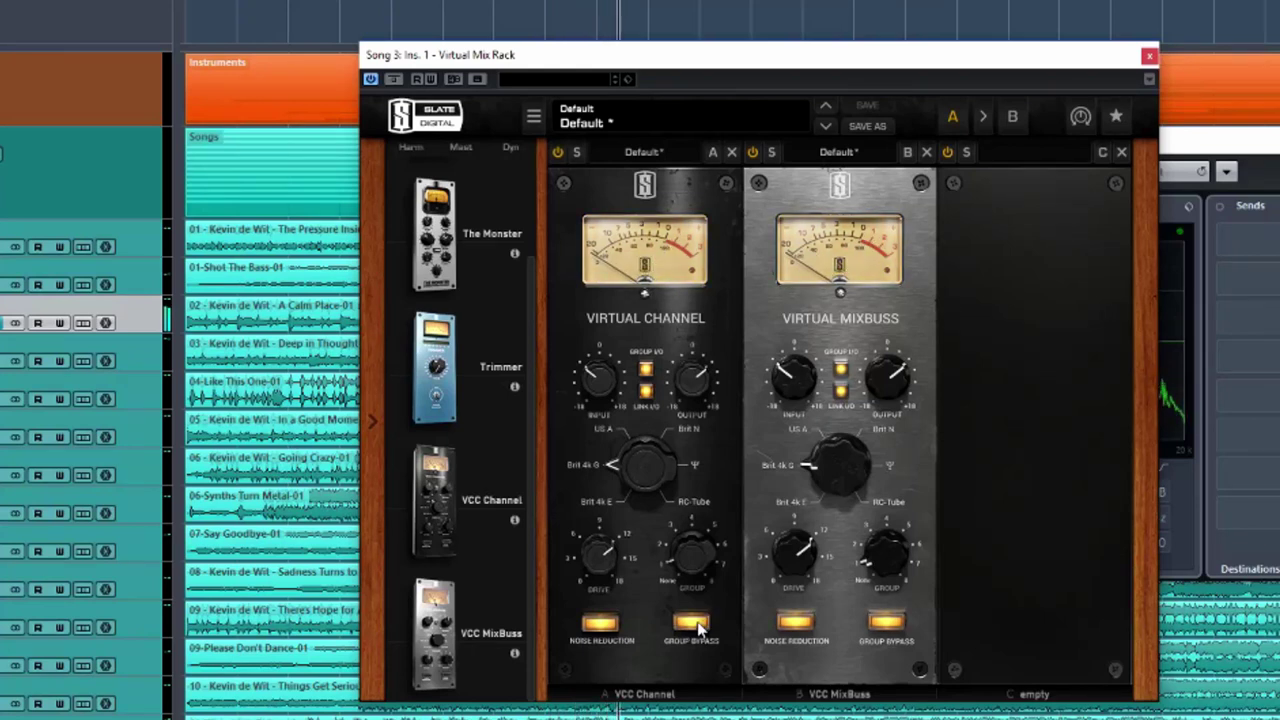
click(697, 621)
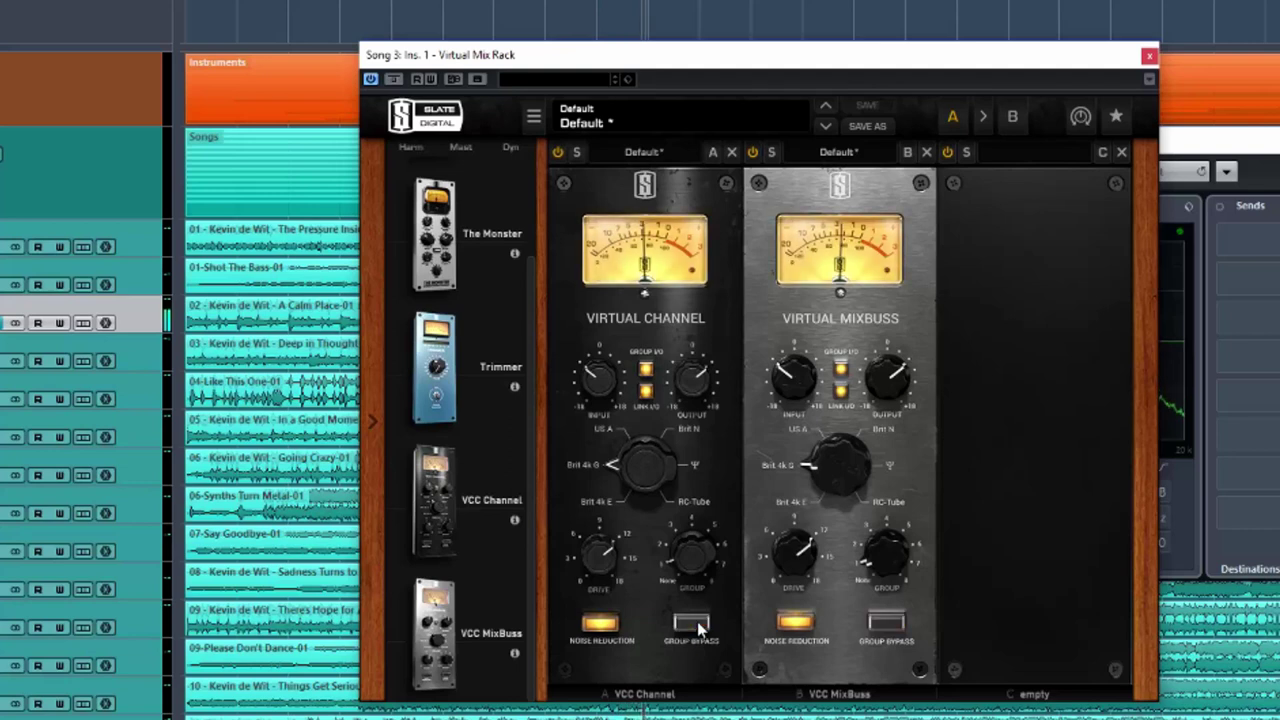
click(605, 430)
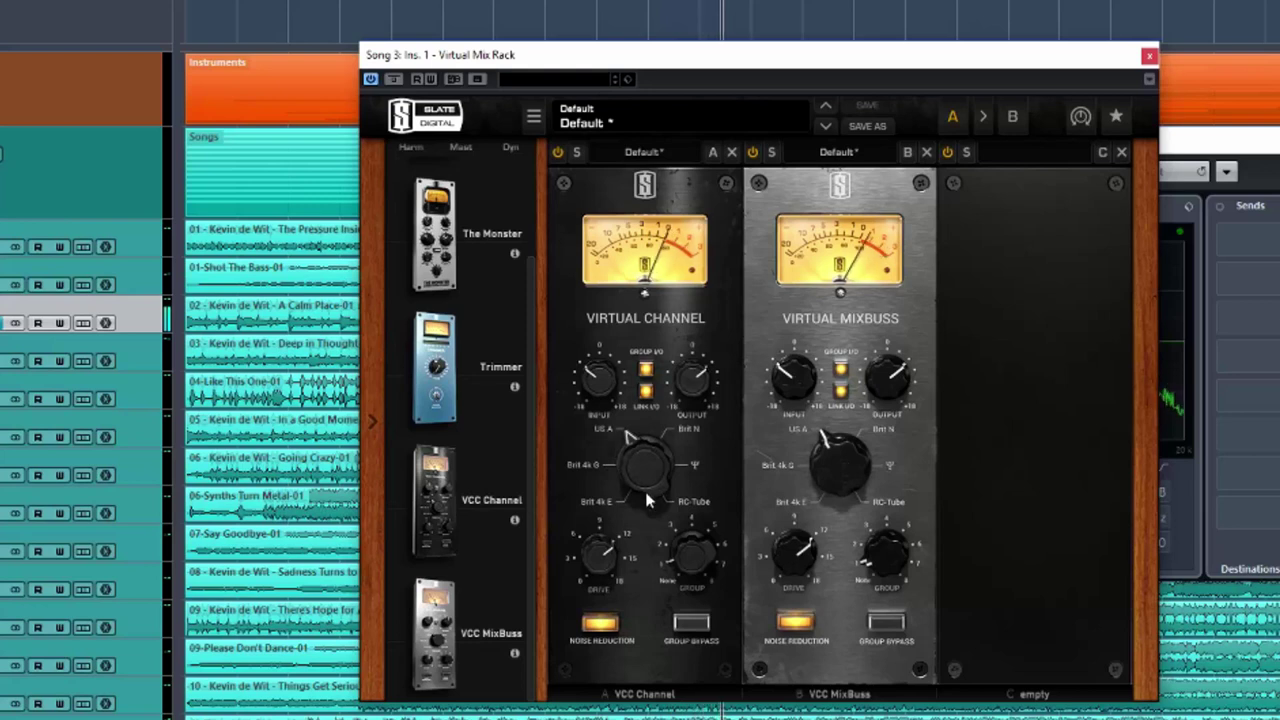
click(689, 623)
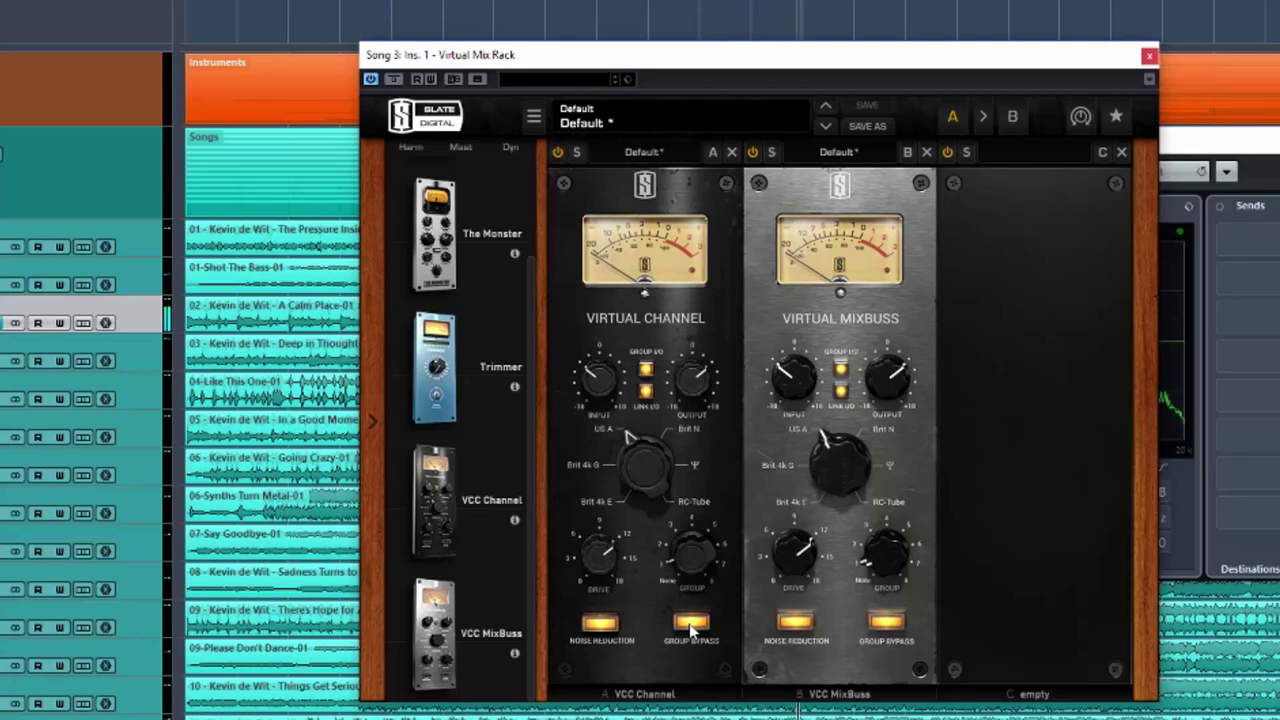
click(689, 623)
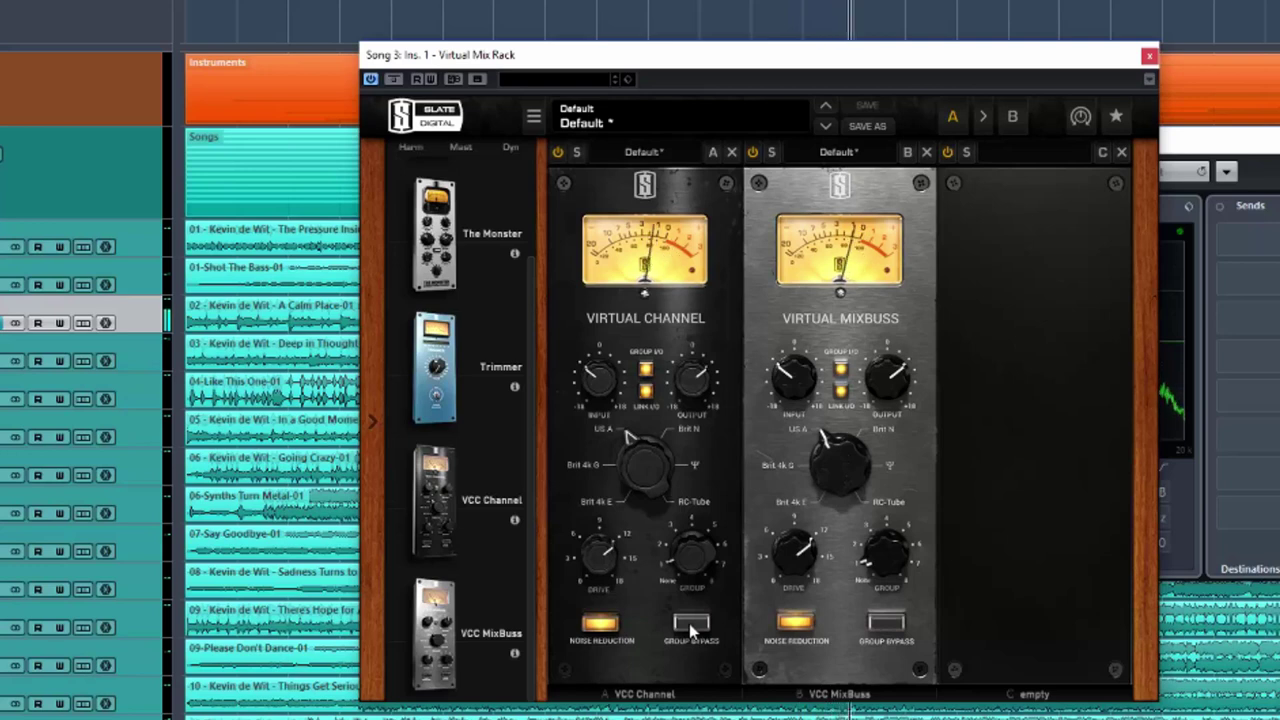
Step: Repeat the bypass comparison on Brit N, Ψ and RC-Tube, leaving the VCC processing active
click(687, 429)
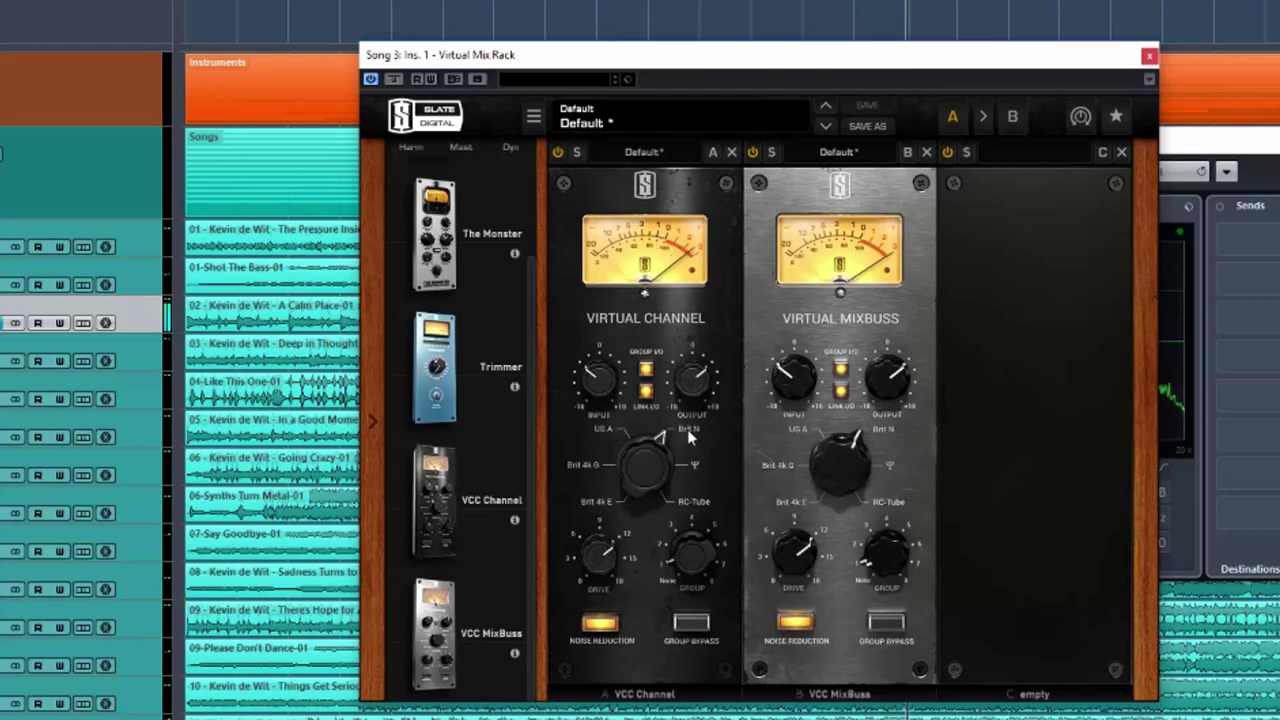
click(689, 623)
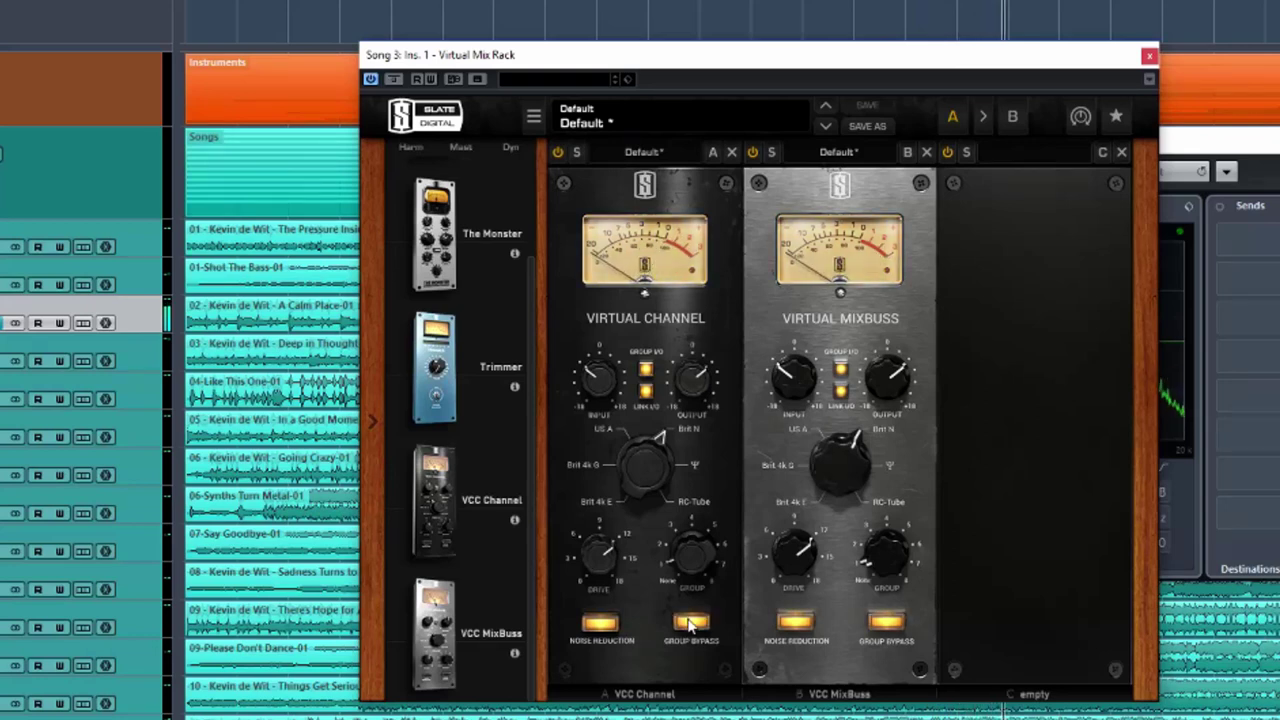
click(689, 623)
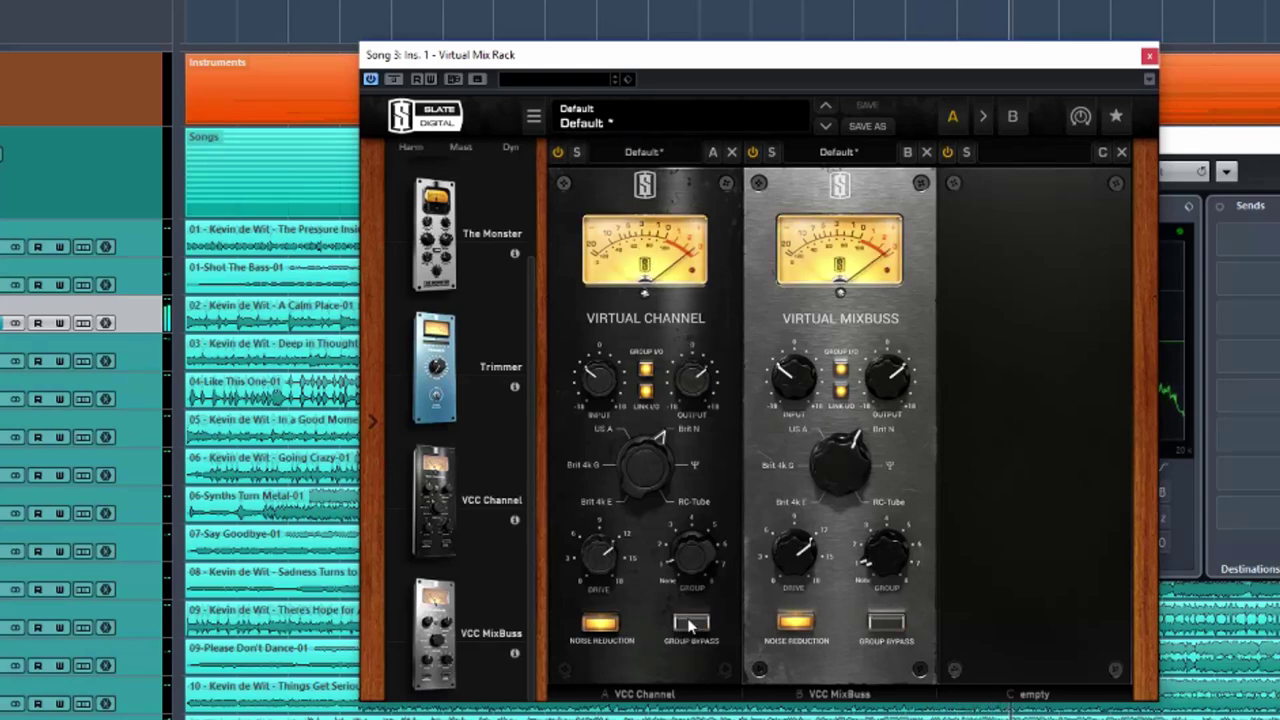
click(693, 463)
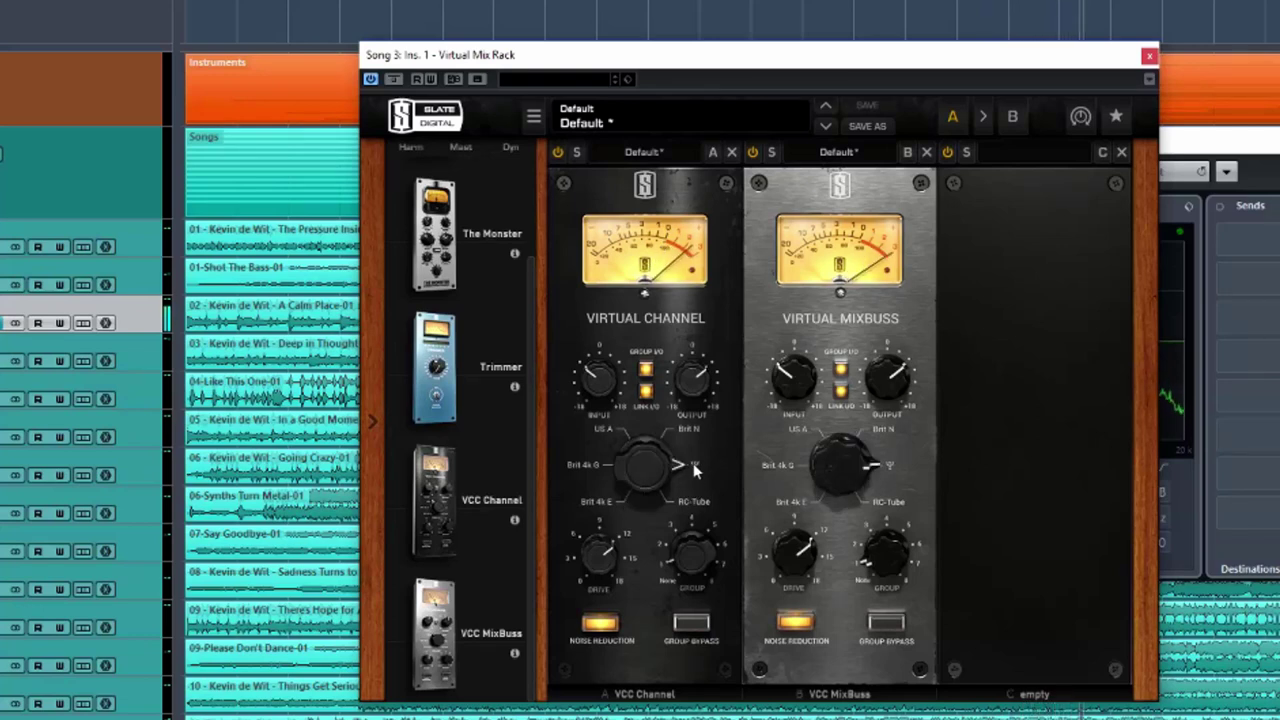
click(689, 623)
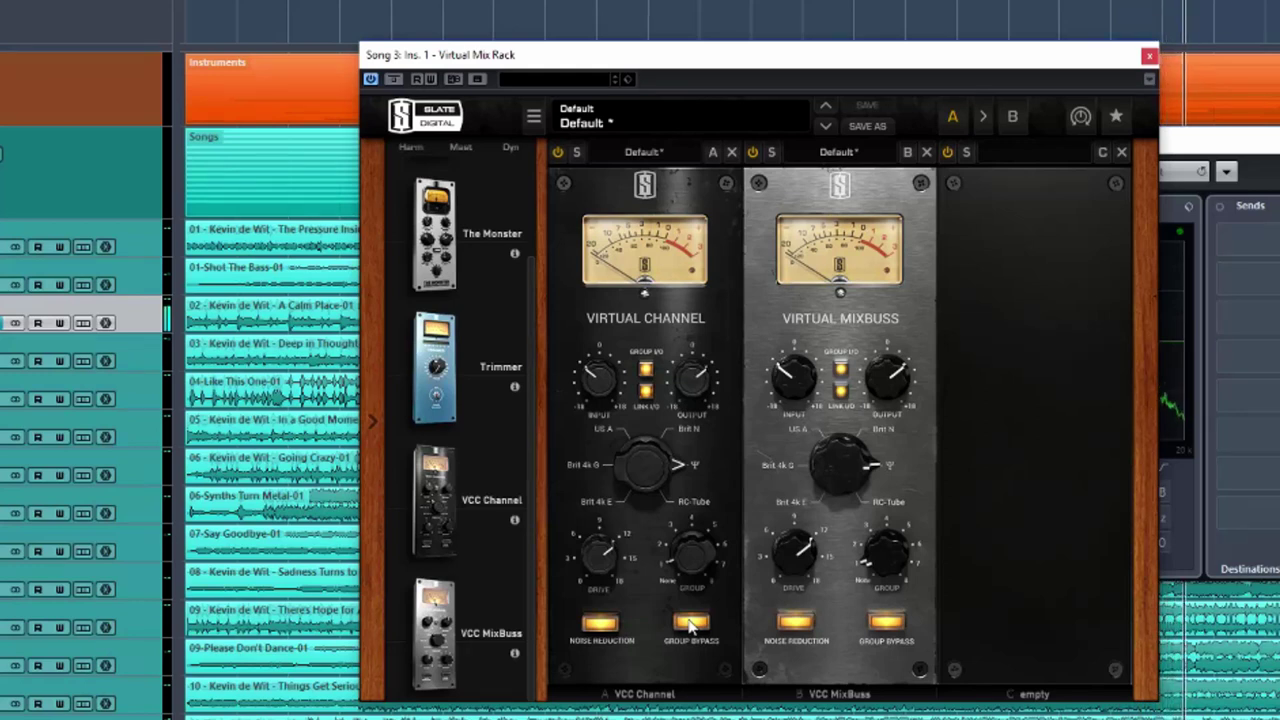
click(689, 623)
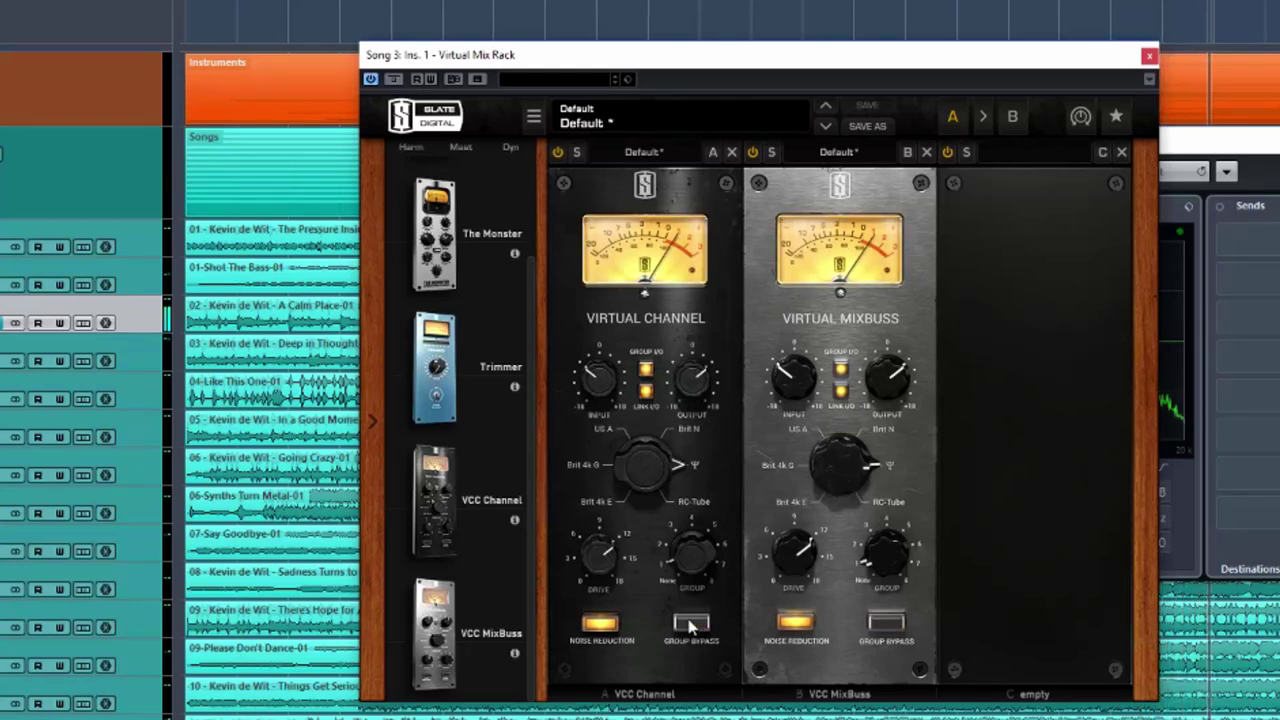
click(703, 510)
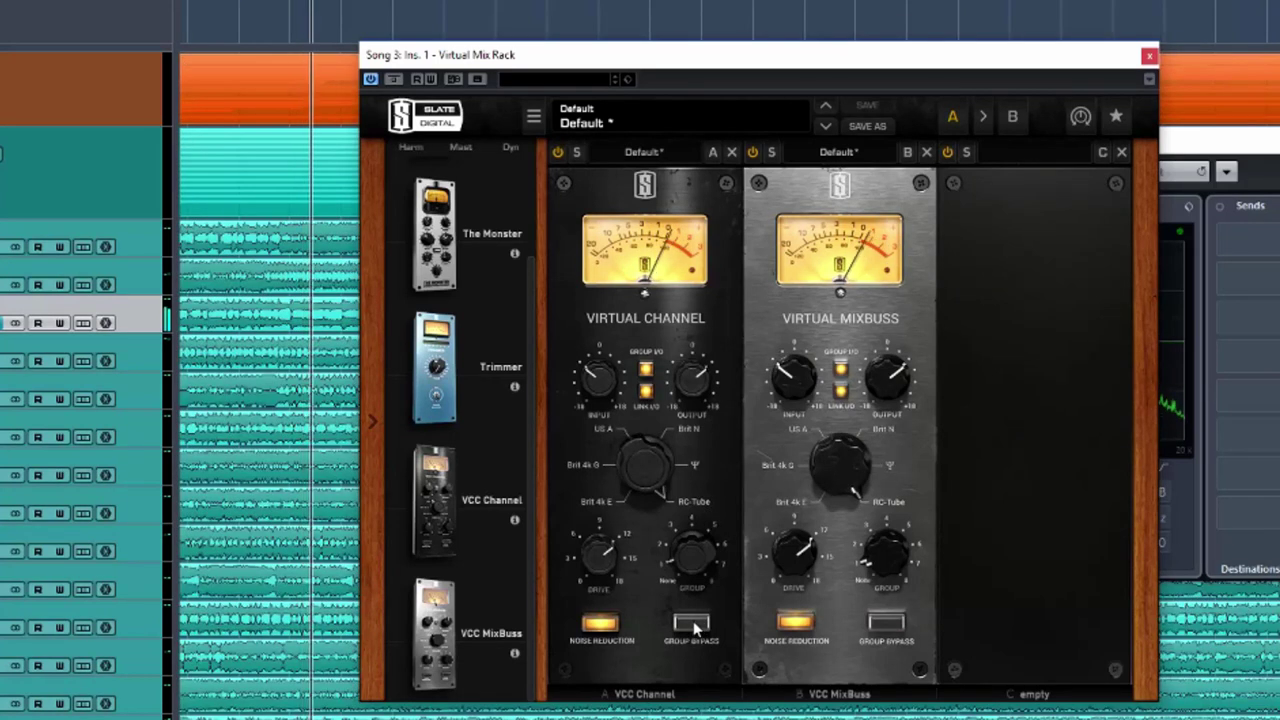
click(693, 624)
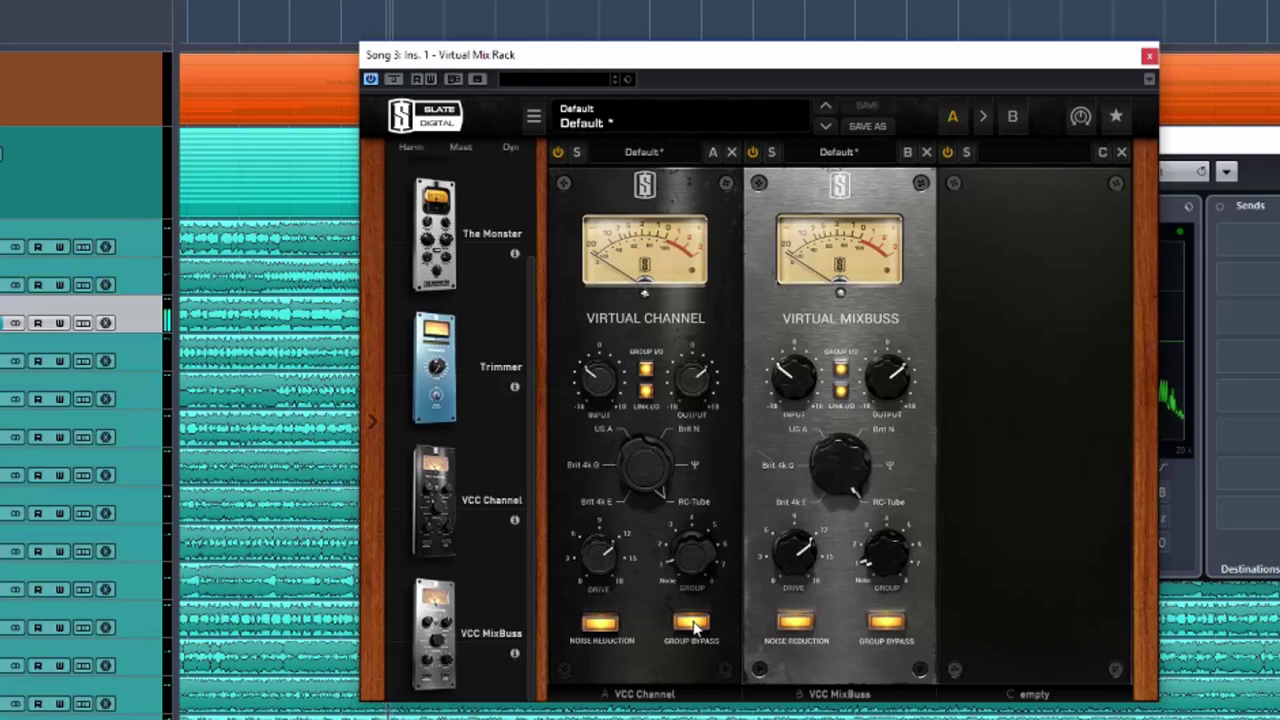
click(693, 622)
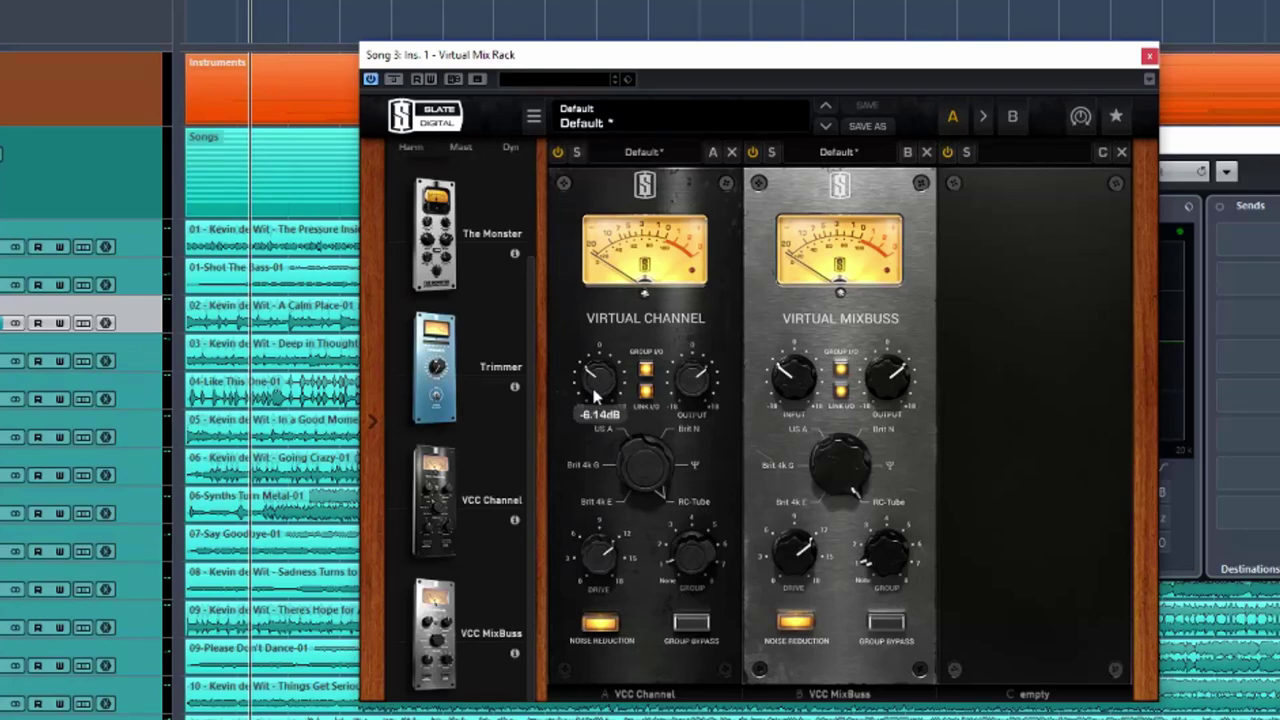
Step: Raise the VCC Channel input to +6.46 dB, with the linked output following to -6.46 dB
mouse_move(584, 568)
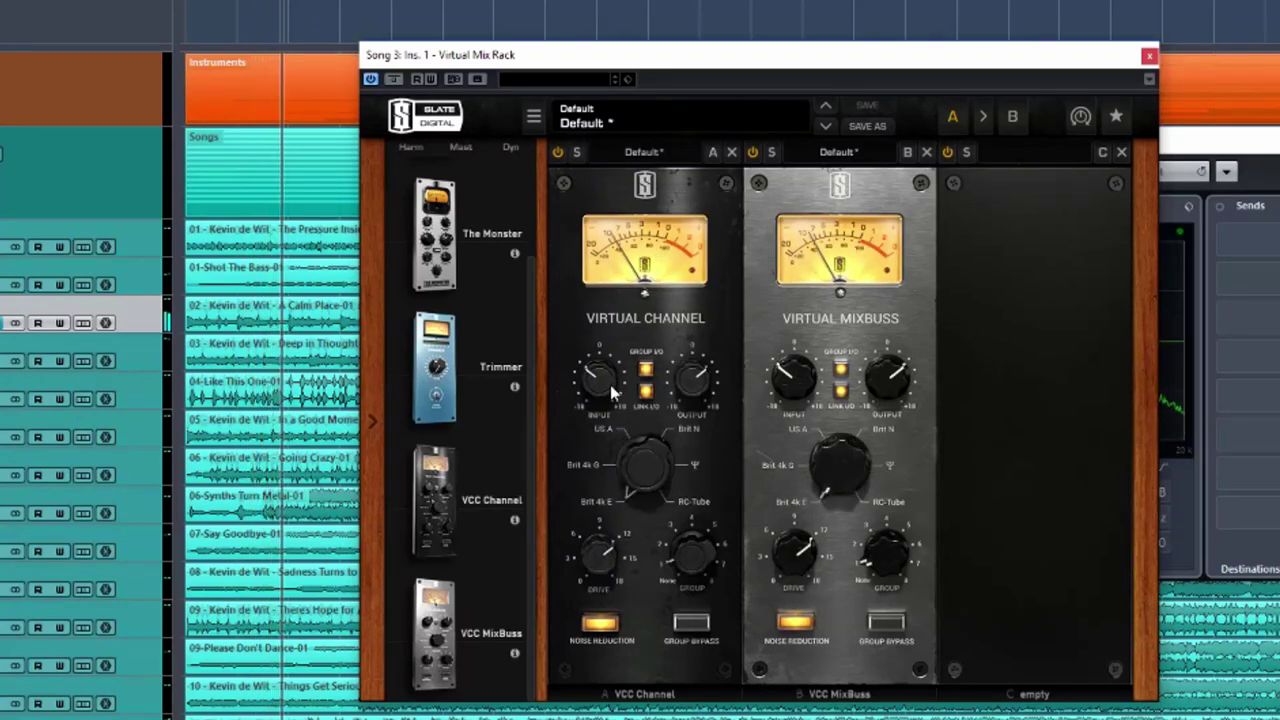
drag(602, 383, 617, 325)
scroll(620, 325, down, 1)
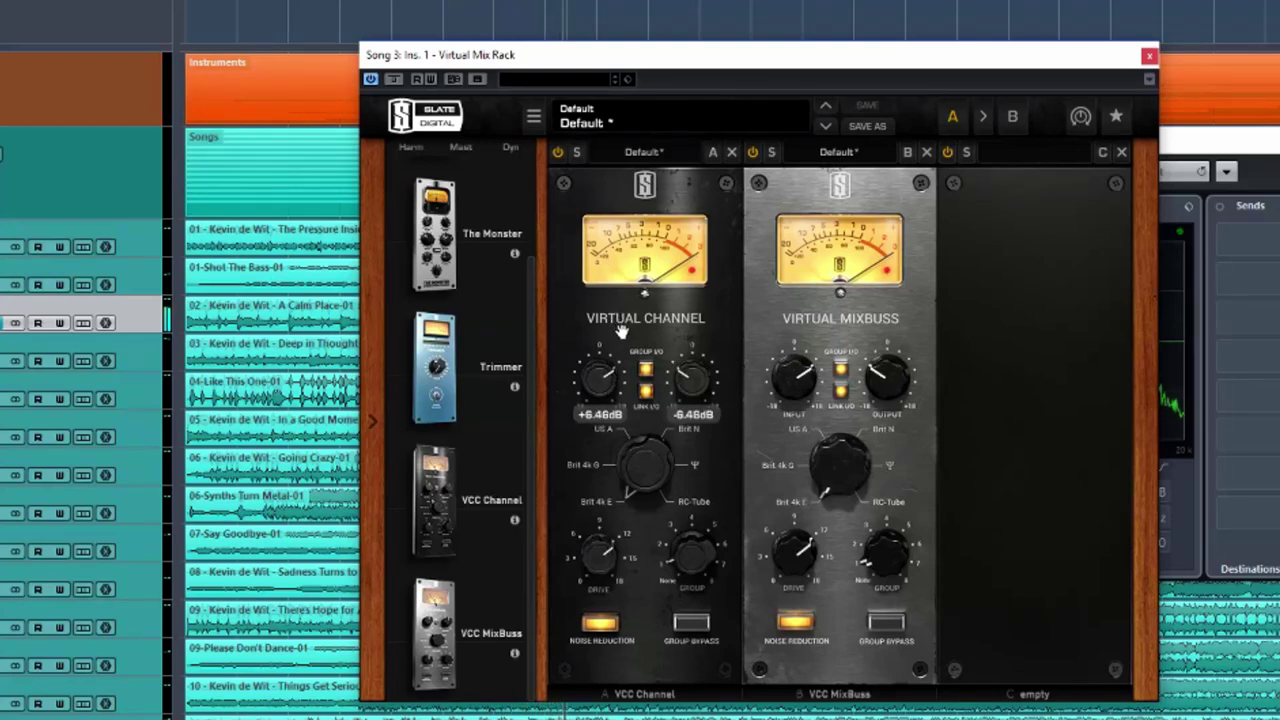
Step: Toggle bypass once, then try Brit 4k G with more input drive and US A with slightly less
click(692, 624)
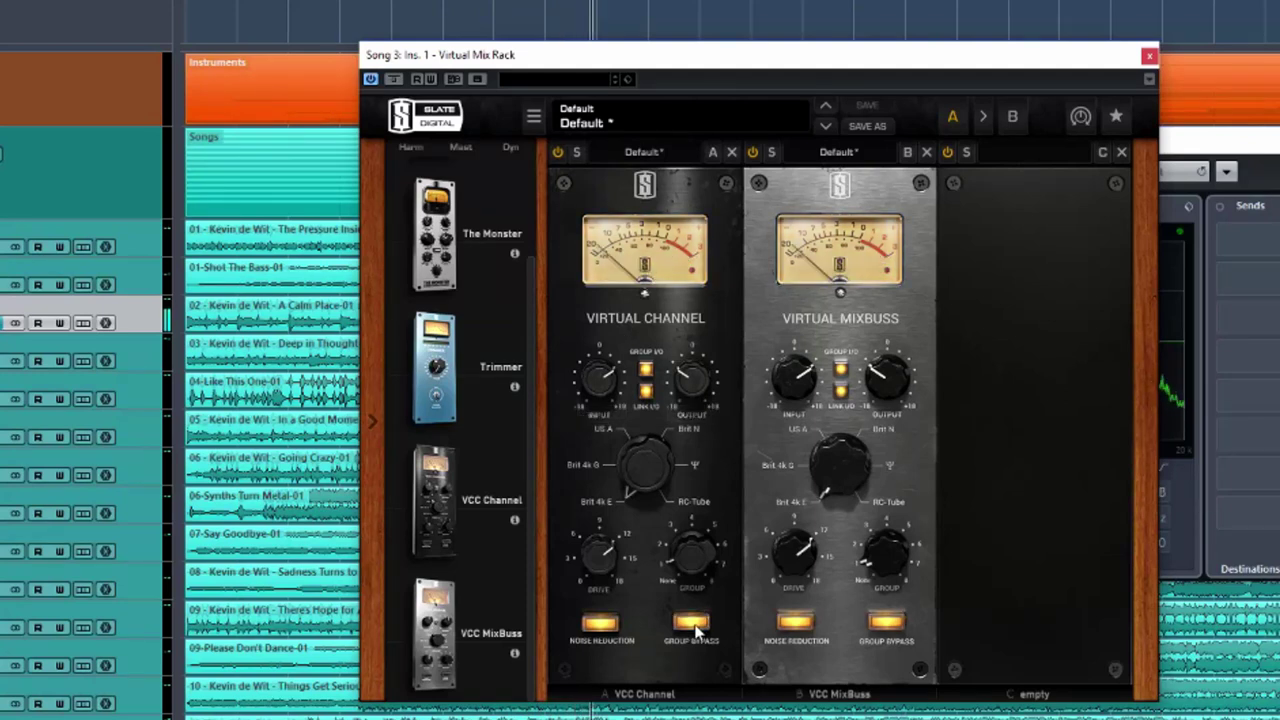
click(692, 624)
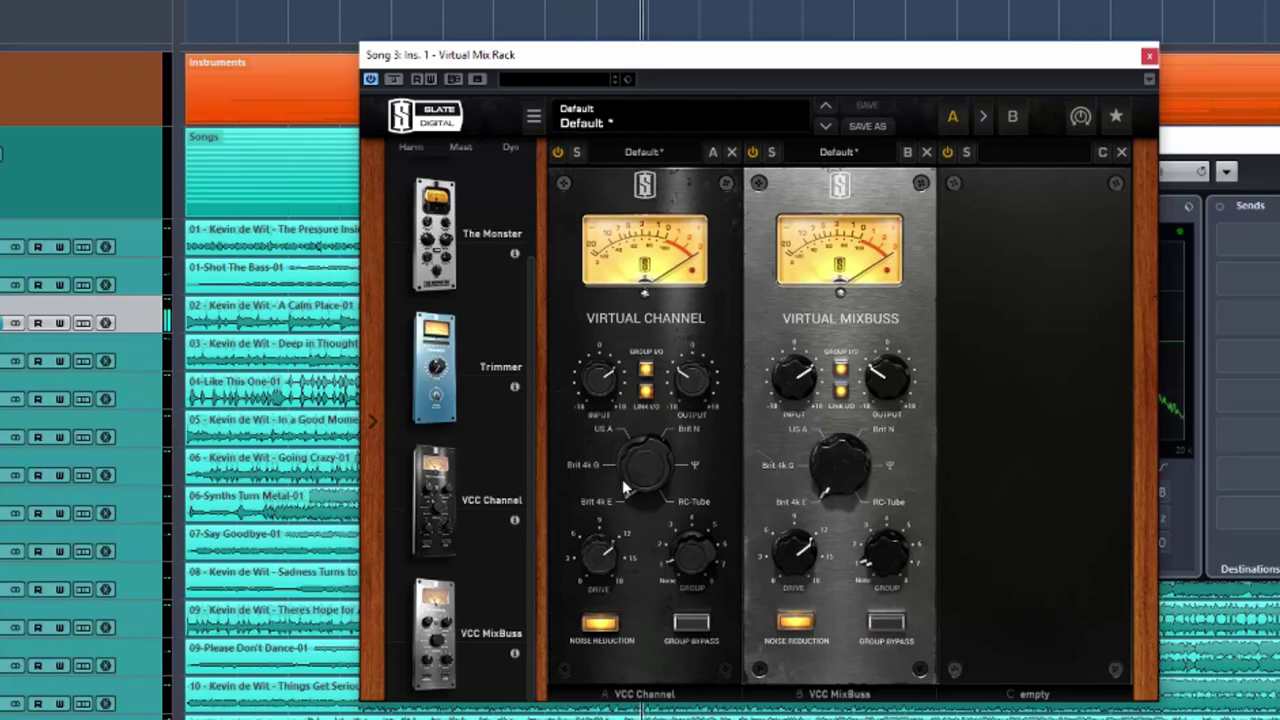
click(591, 465)
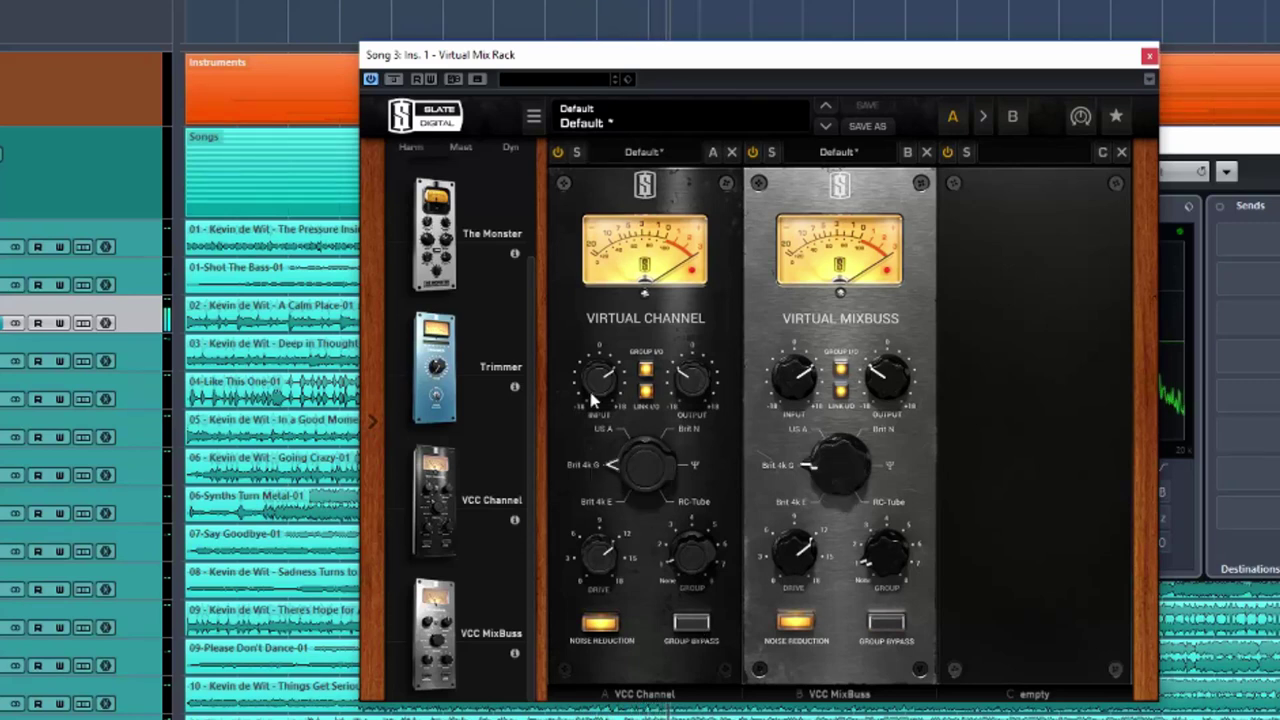
mouse_move(588, 386)
mouse_down()
mouse_move(592, 365)
mouse_move(602, 393)
mouse_up()
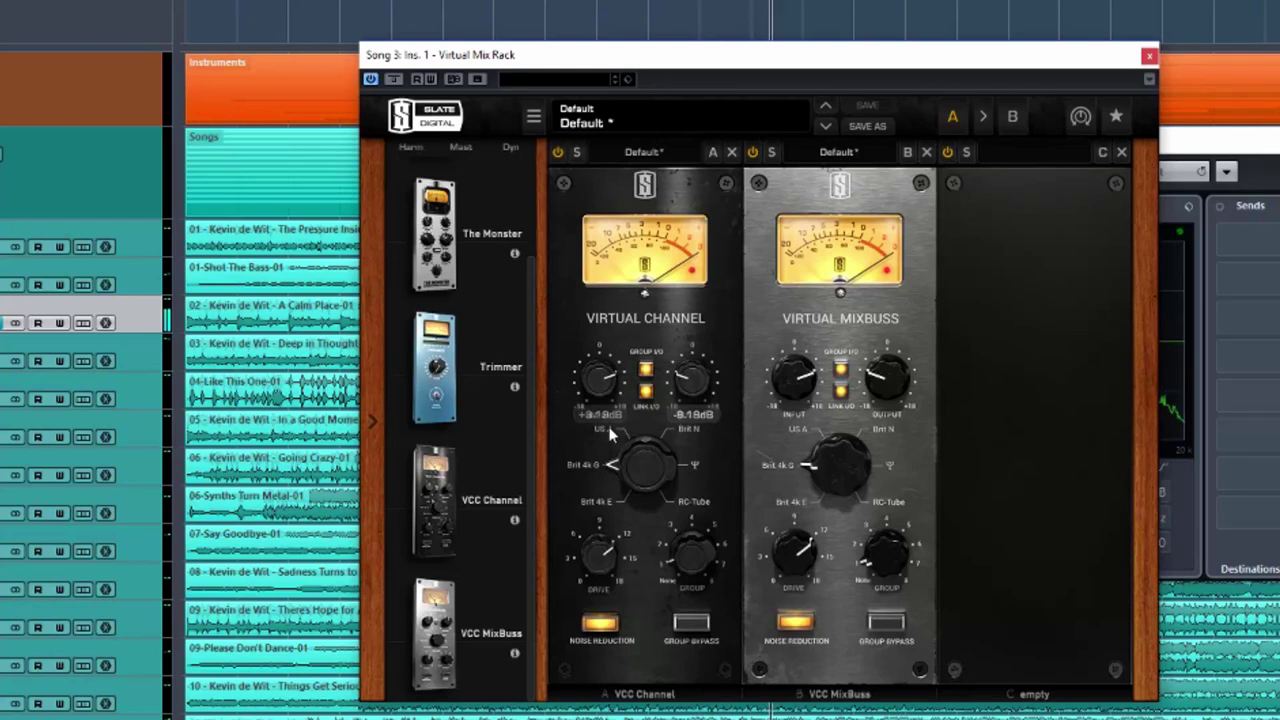
click(609, 430)
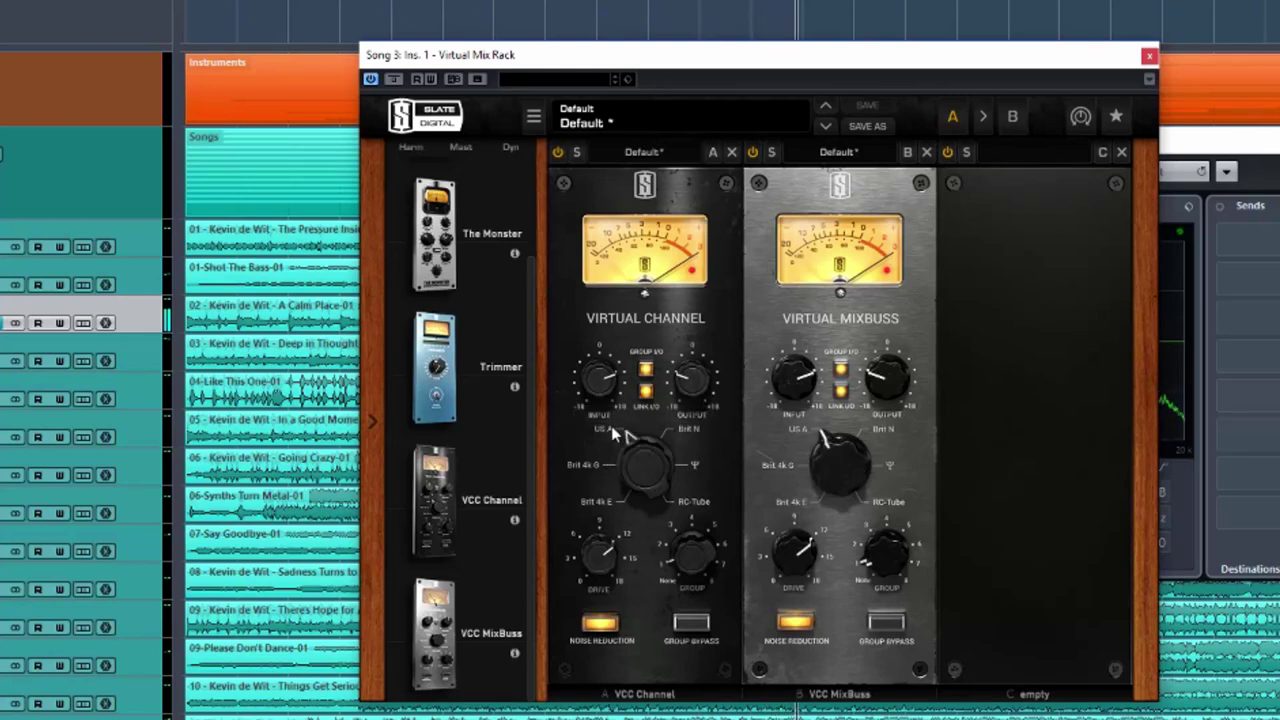
drag(596, 378, 603, 410)
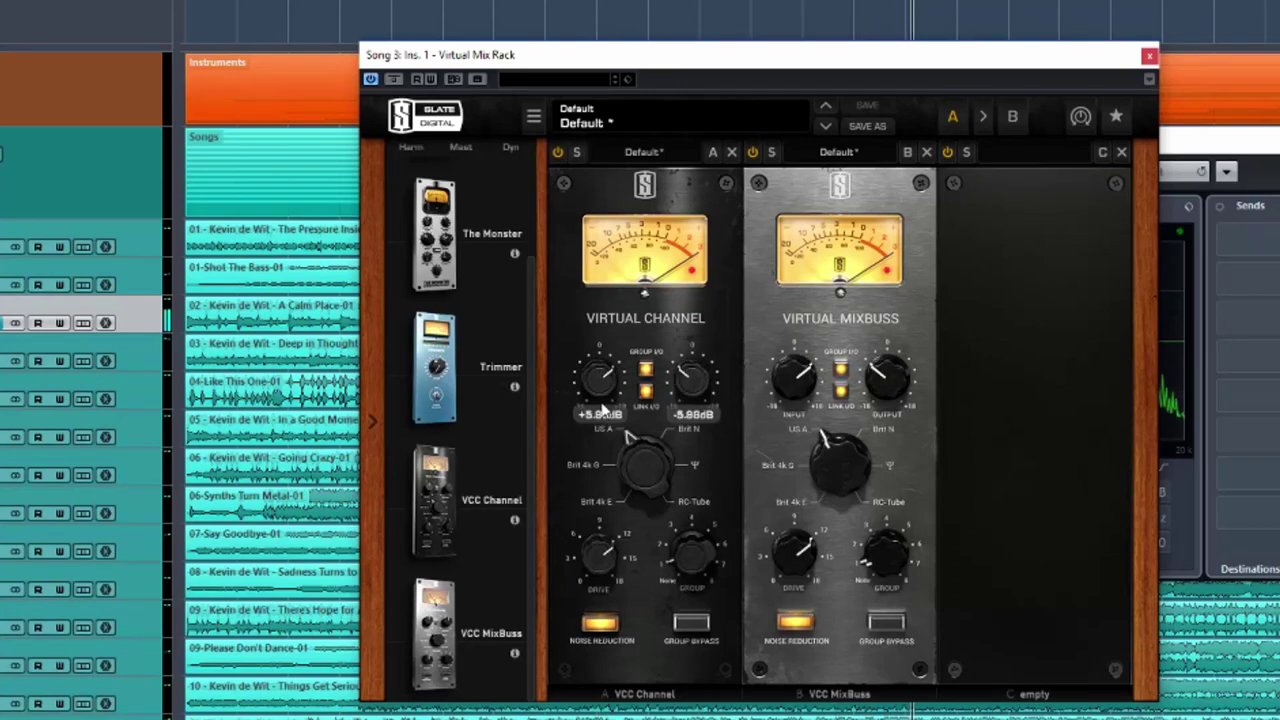
Step: Compare US A against bypass, then switch to Brit N at +6.30 dB input and bypass it
click(700, 624)
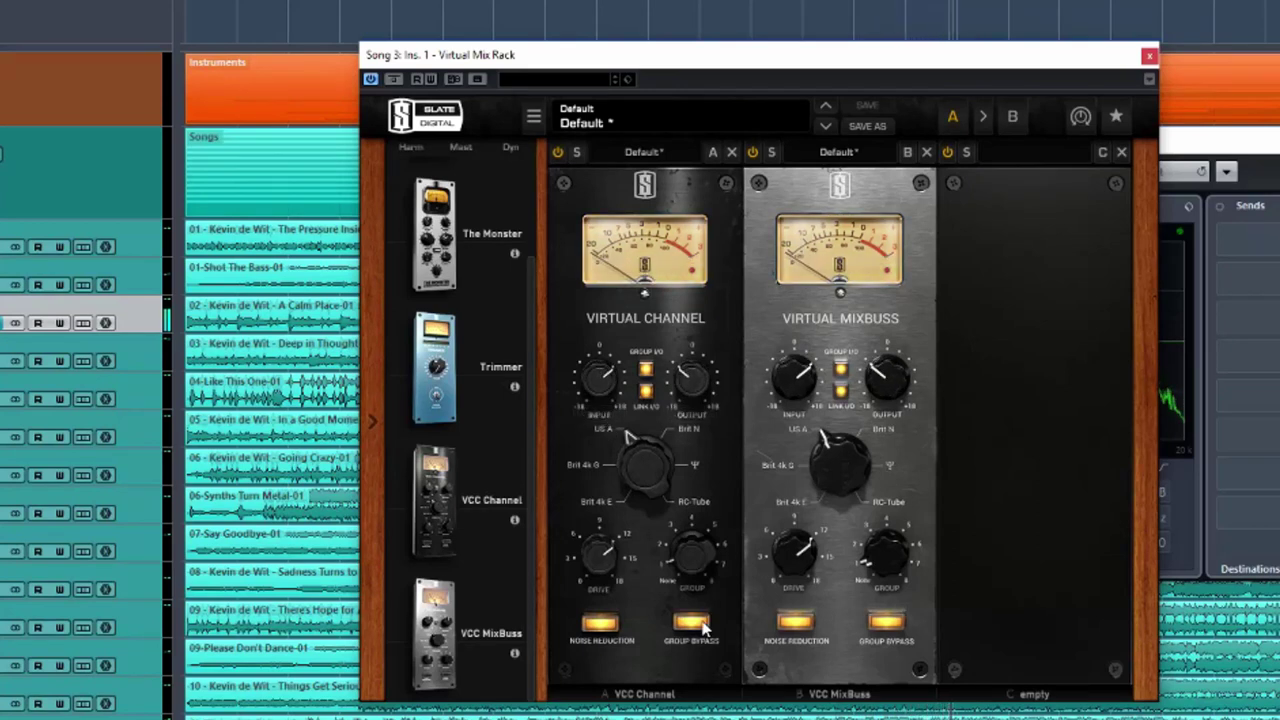
click(703, 627)
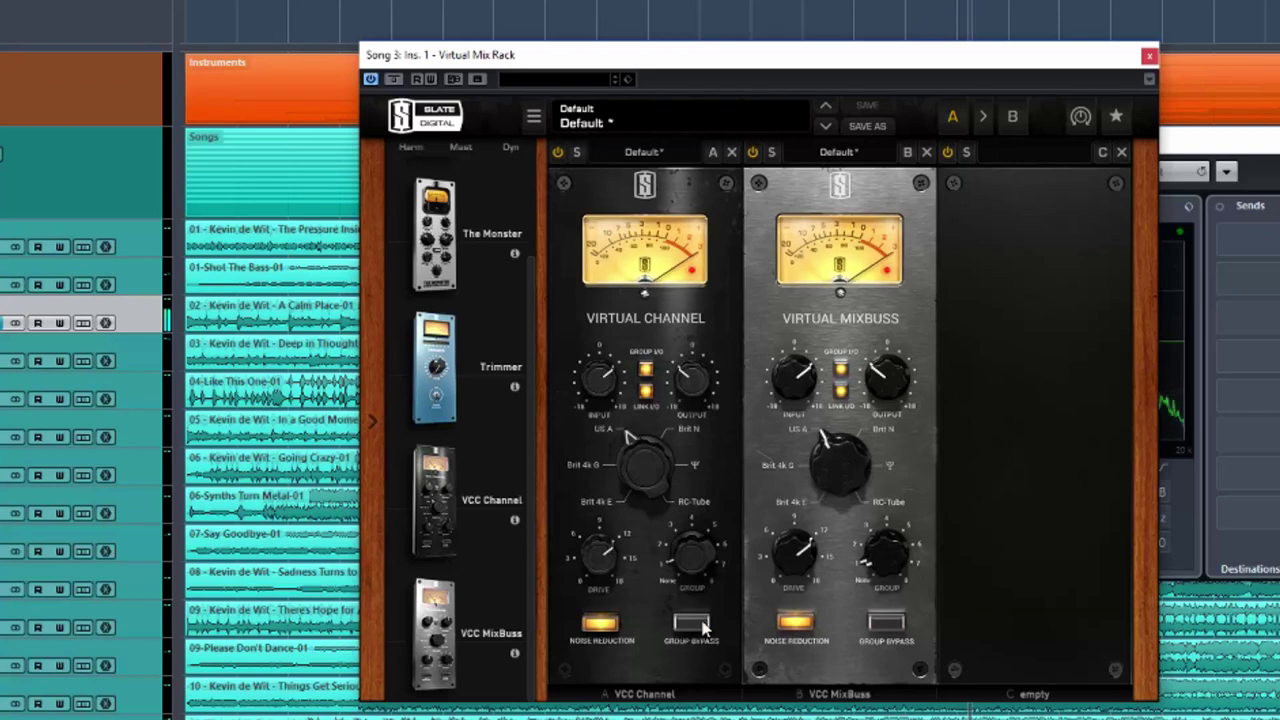
click(686, 430)
mouse_move(599, 390)
mouse_down()
mouse_move(603, 337)
mouse_move(598, 374)
mouse_move(615, 400)
mouse_up()
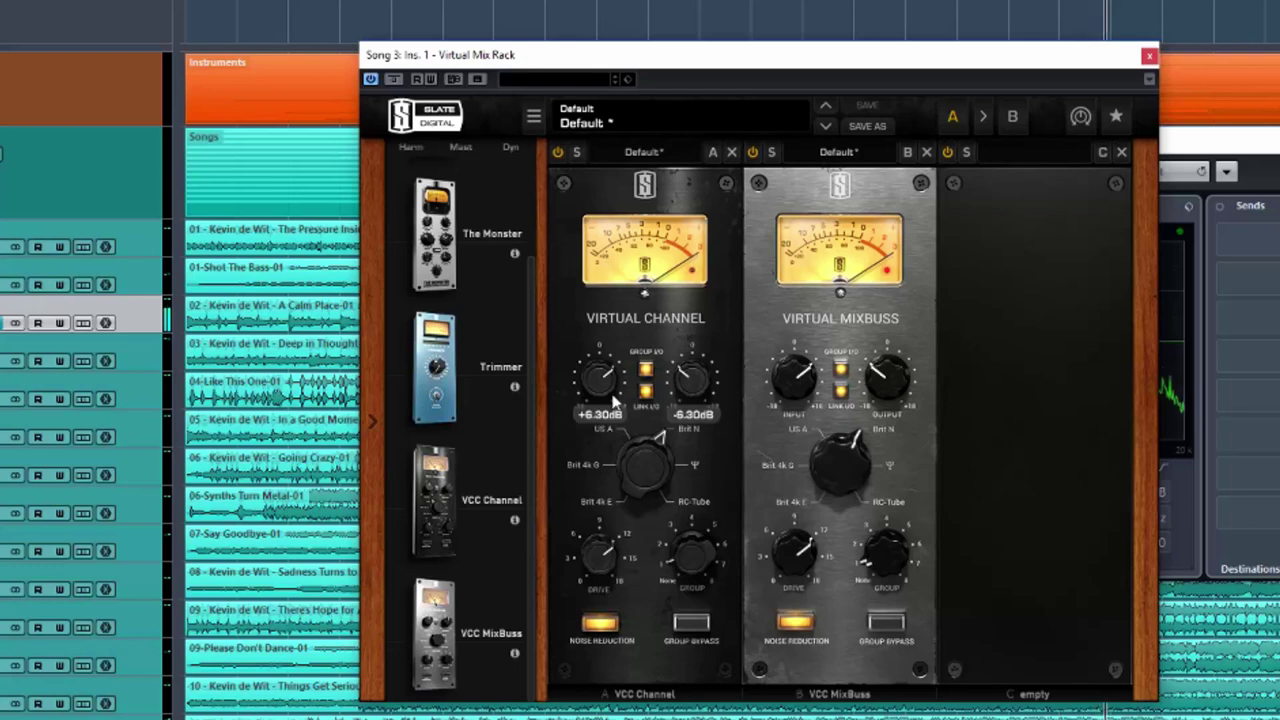
click(692, 623)
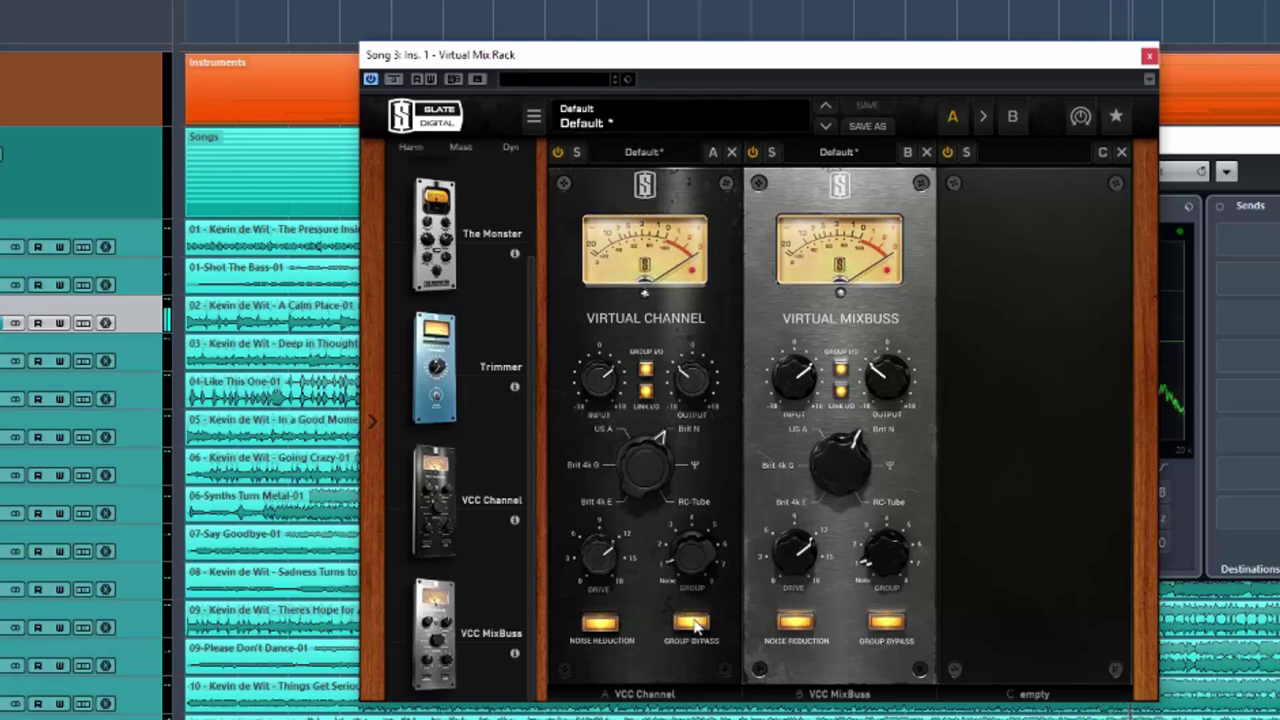
Step: Turn group bypass off to restore Brit N processing and nudge the Virtual Mix Rack window up-left
click(692, 623)
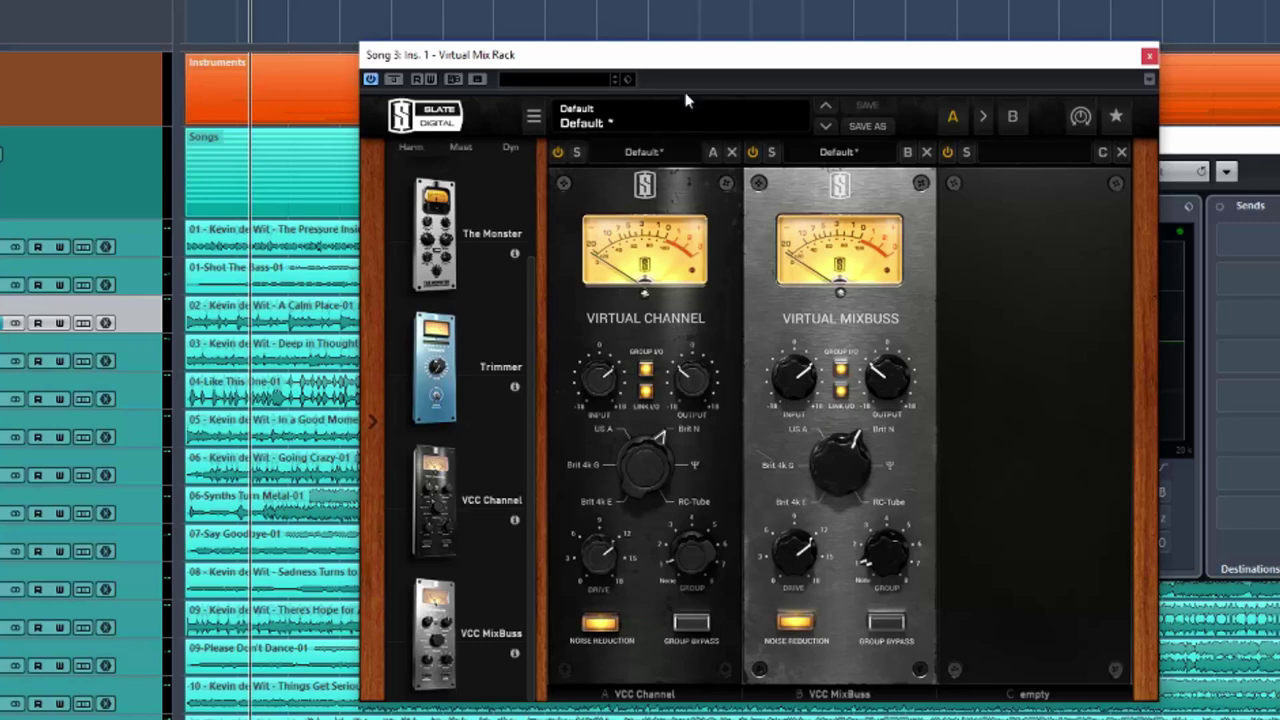
drag(686, 63, 677, 58)
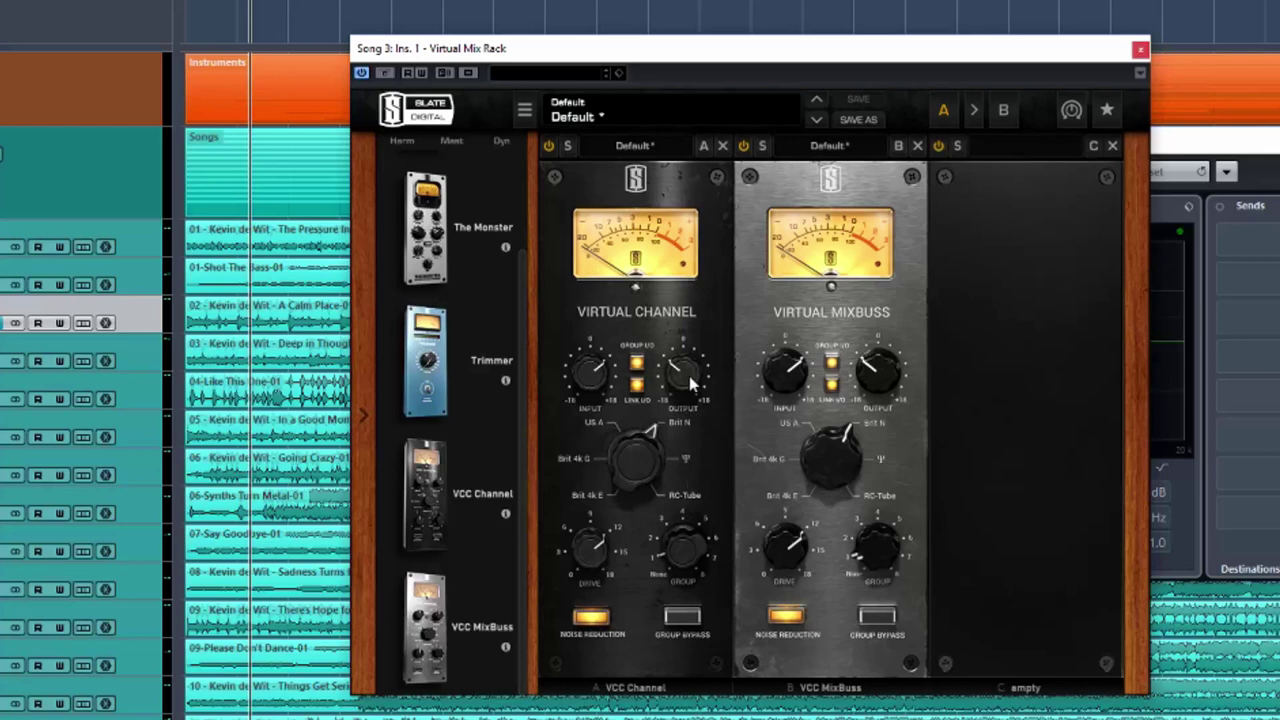
mouse_move(681, 374)
drag(741, 50, 731, 45)
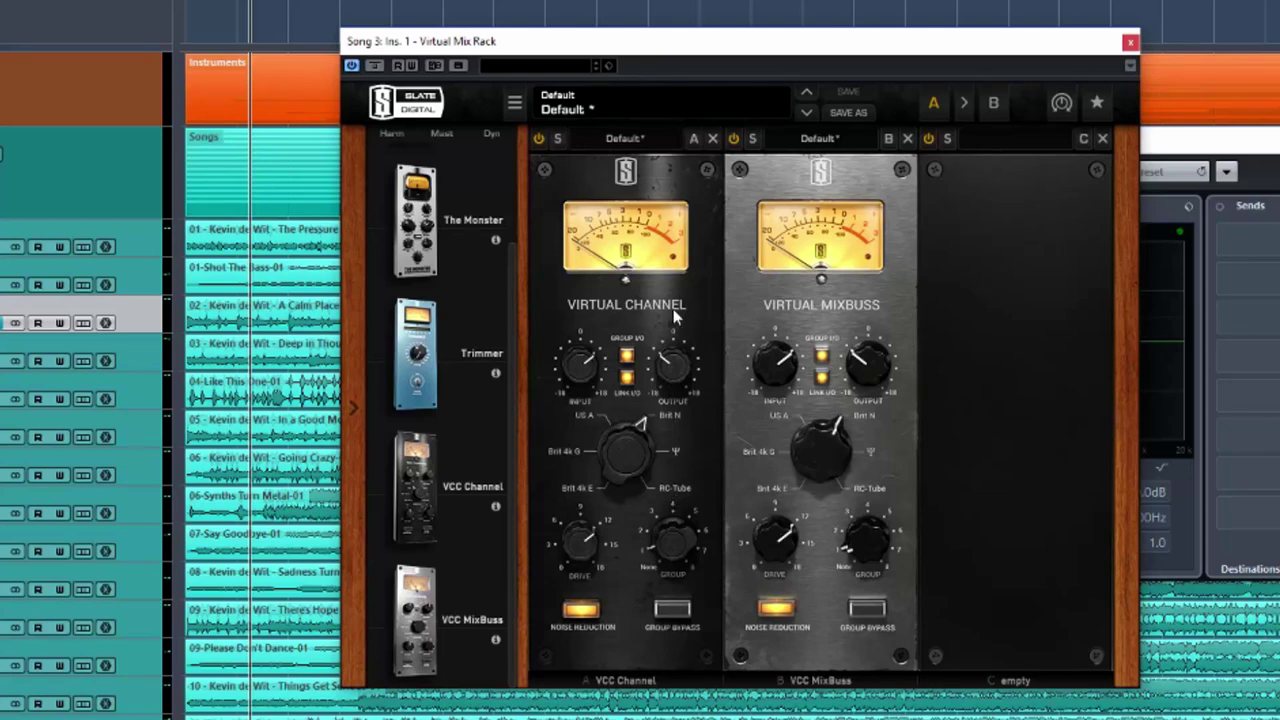
drag(640, 55, 650, 57)
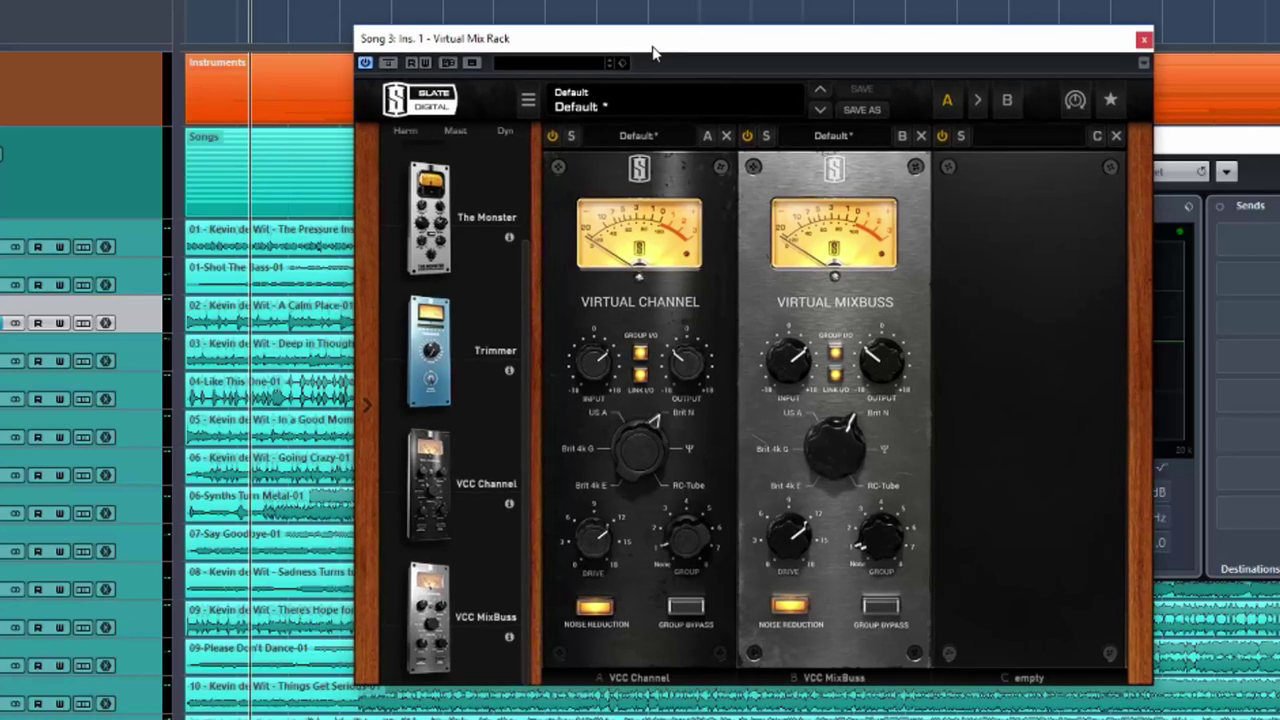